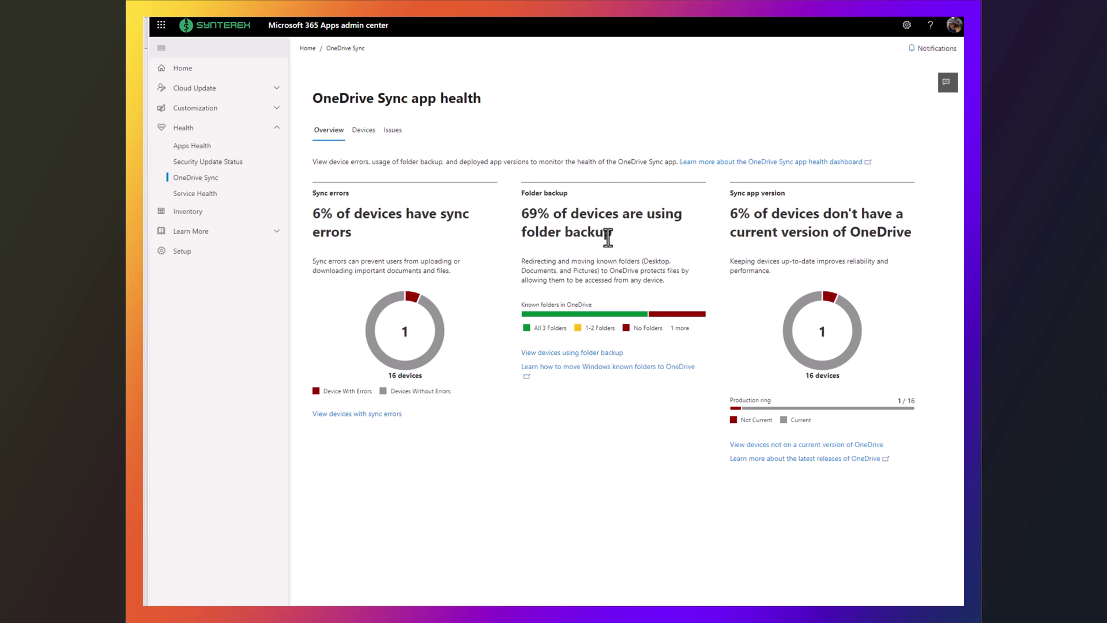
Check the Devices list, then return to the overview showing 6% sync errors and 69% folder backup
left_click(363, 132)
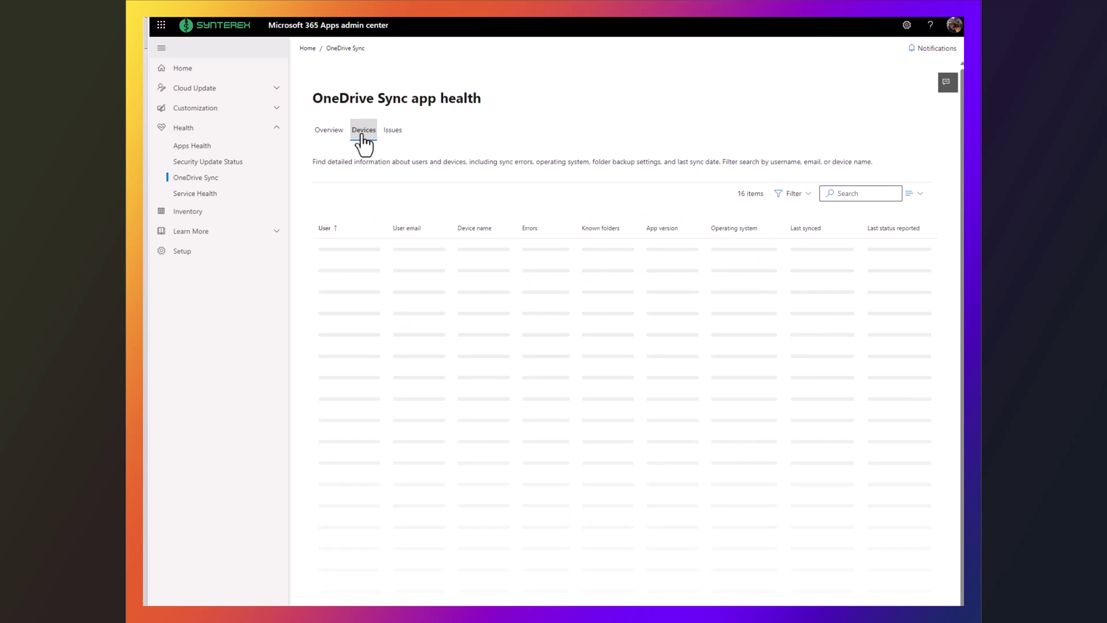
left_click(328, 131)
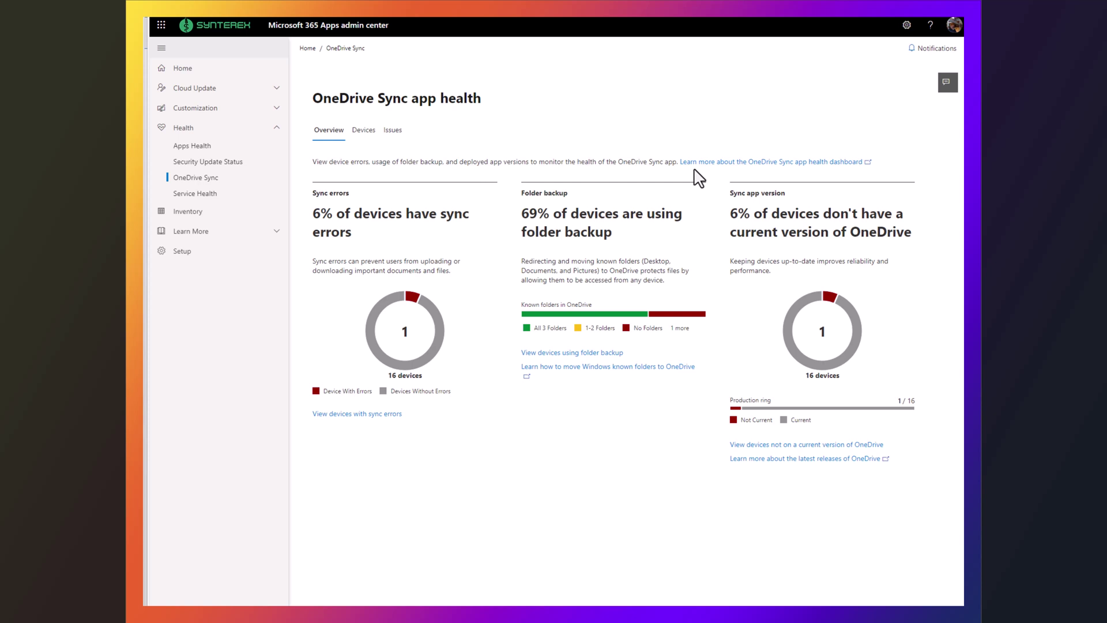
Copy the Tenant Association Key from the Setup page
left_click(200, 251)
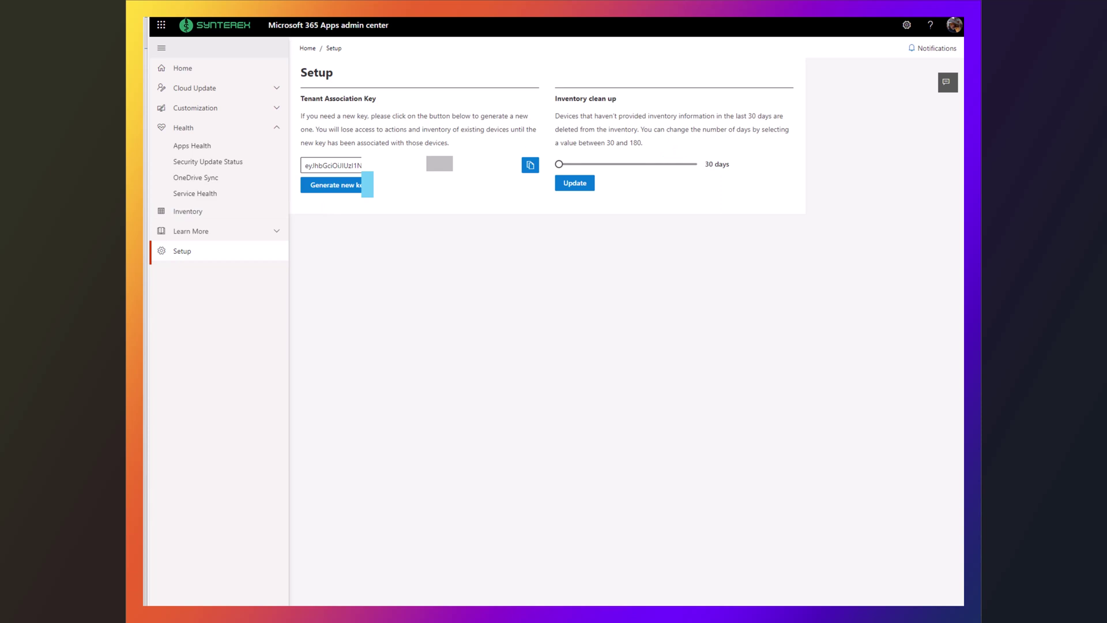
left_click(528, 166)
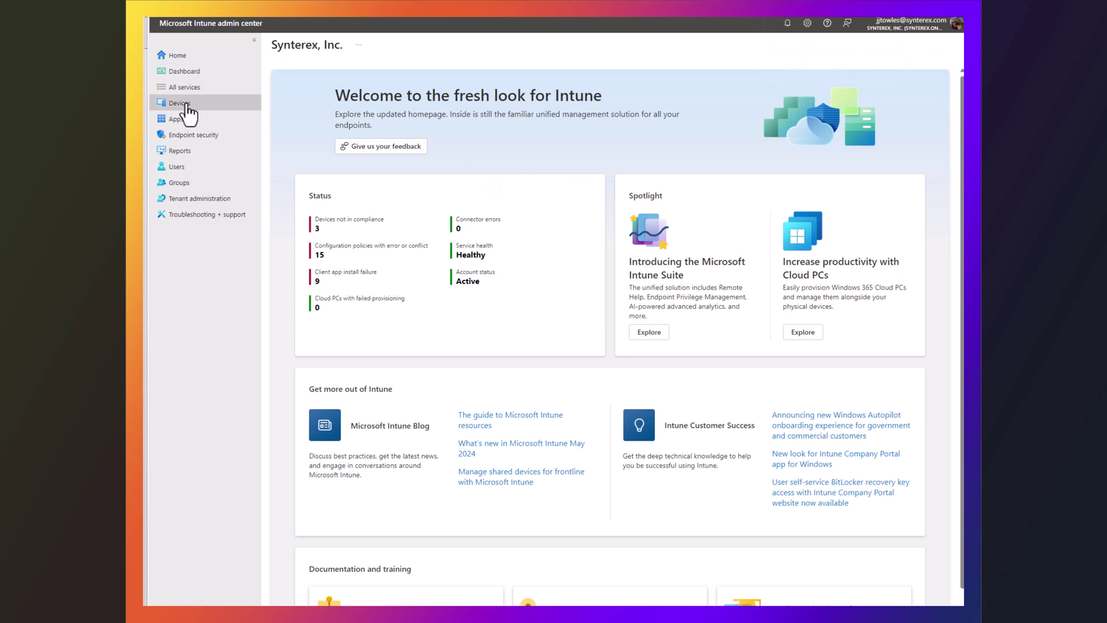
Create a new Windows 10 and later Settings catalog profile under Devices > Configuration
left_click(187, 105)
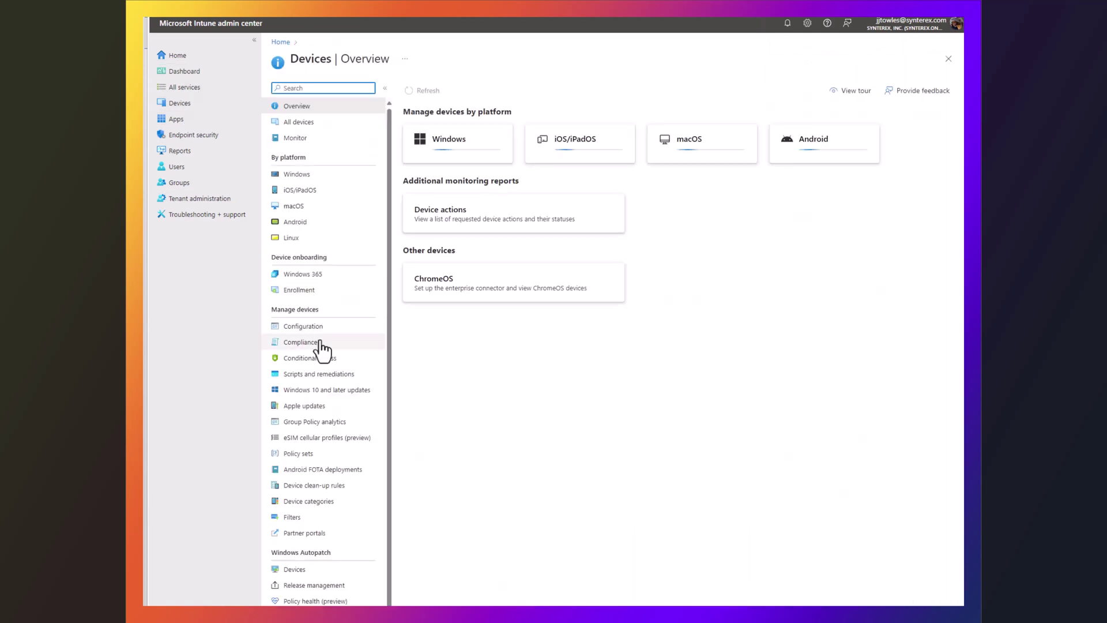
left_click(321, 329)
left_click(429, 122)
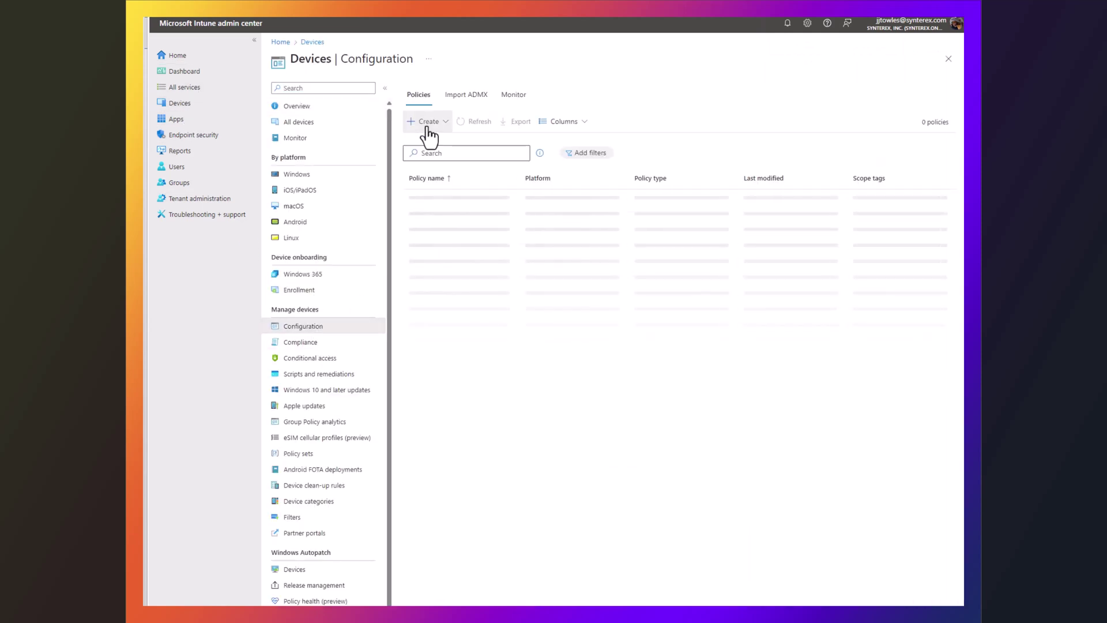
left_click(436, 143)
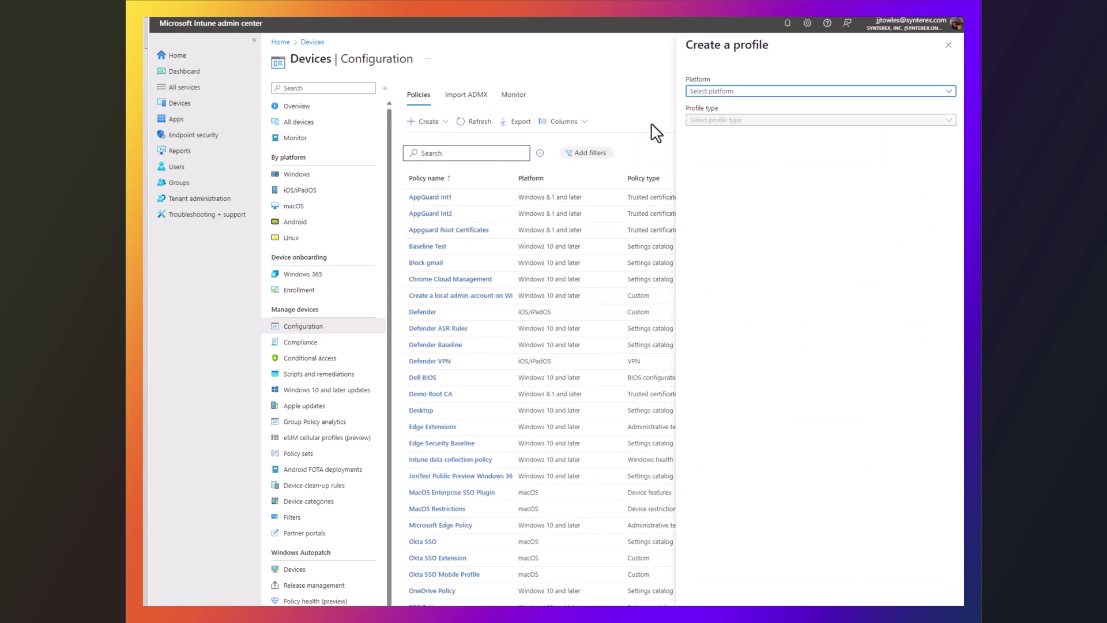
left_click(721, 97)
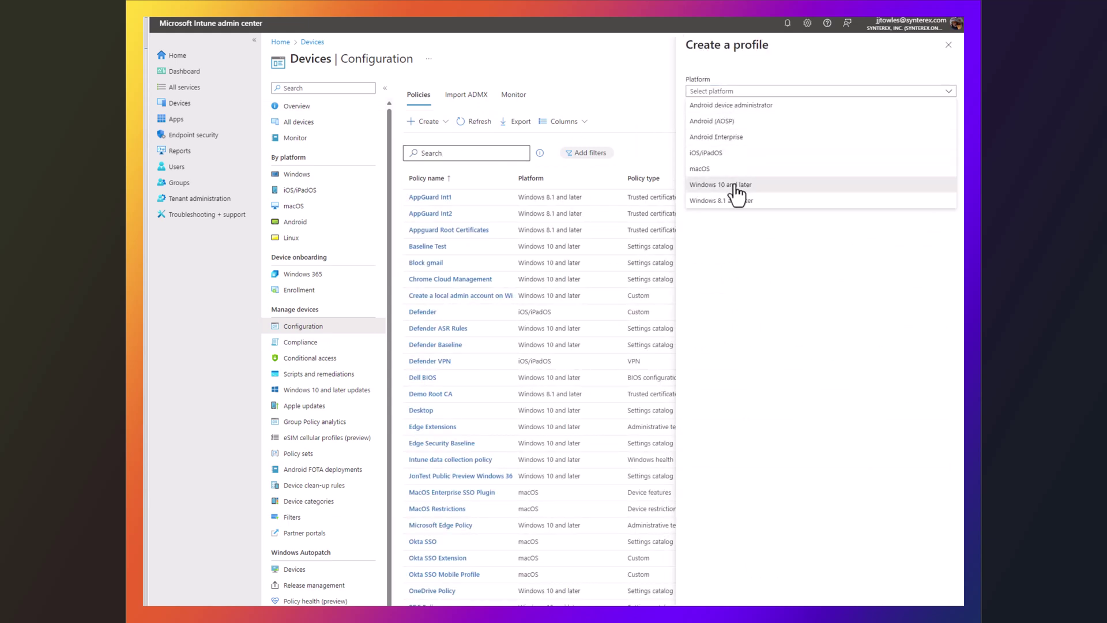
left_click(741, 184)
left_click(741, 121)
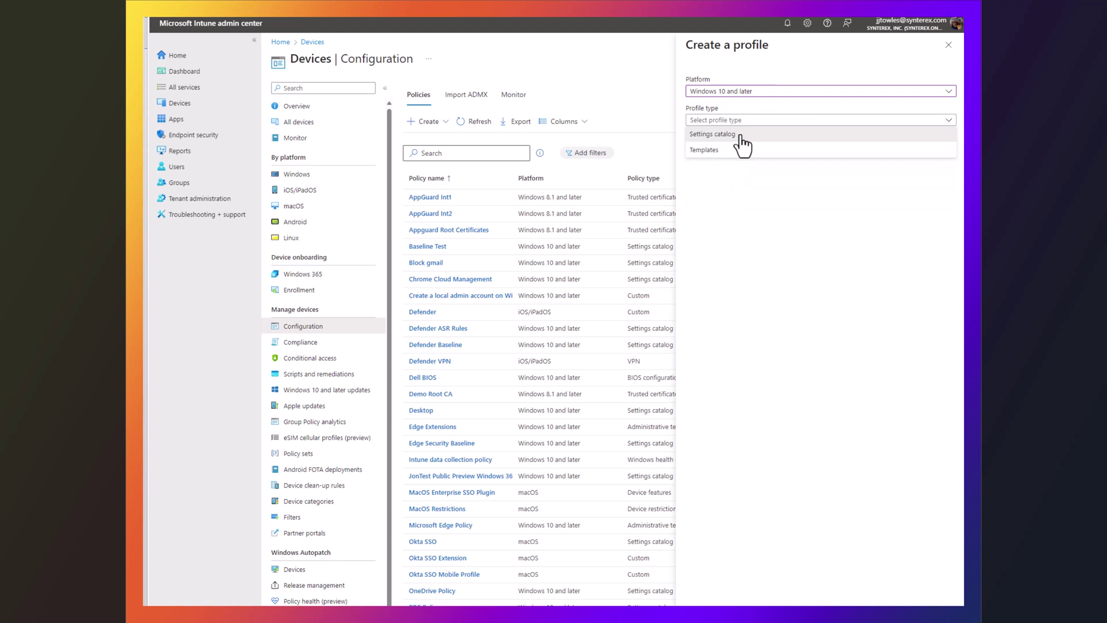
left_click(742, 137)
left_click(711, 537)
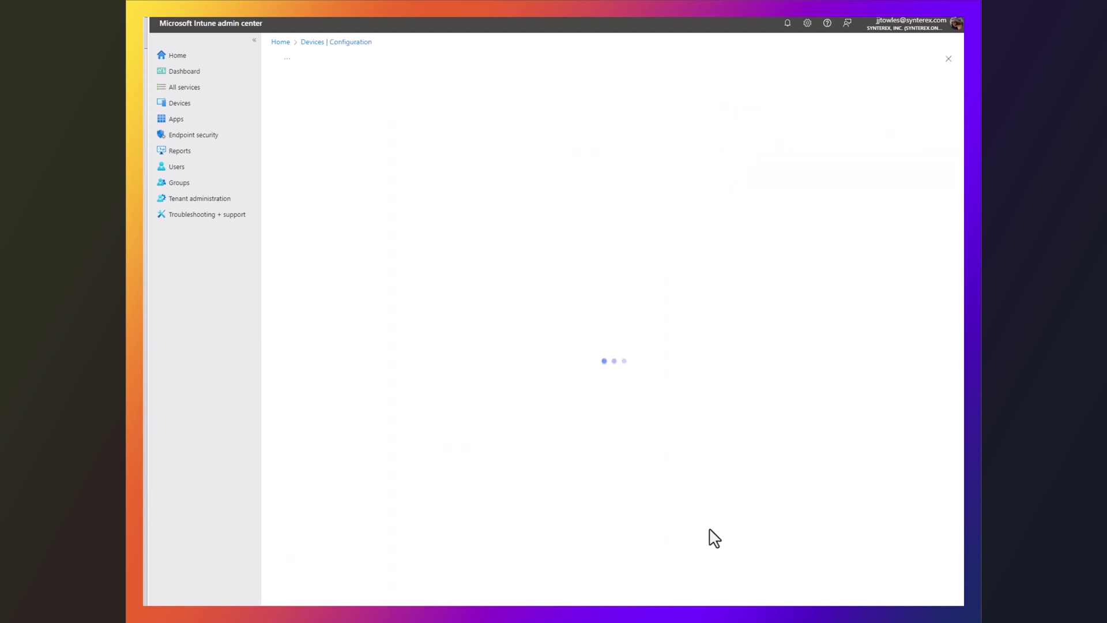
Name the profile 'OneDrive Policy' and advance to configuration settings
left_click(465, 120)
left_click(466, 119)
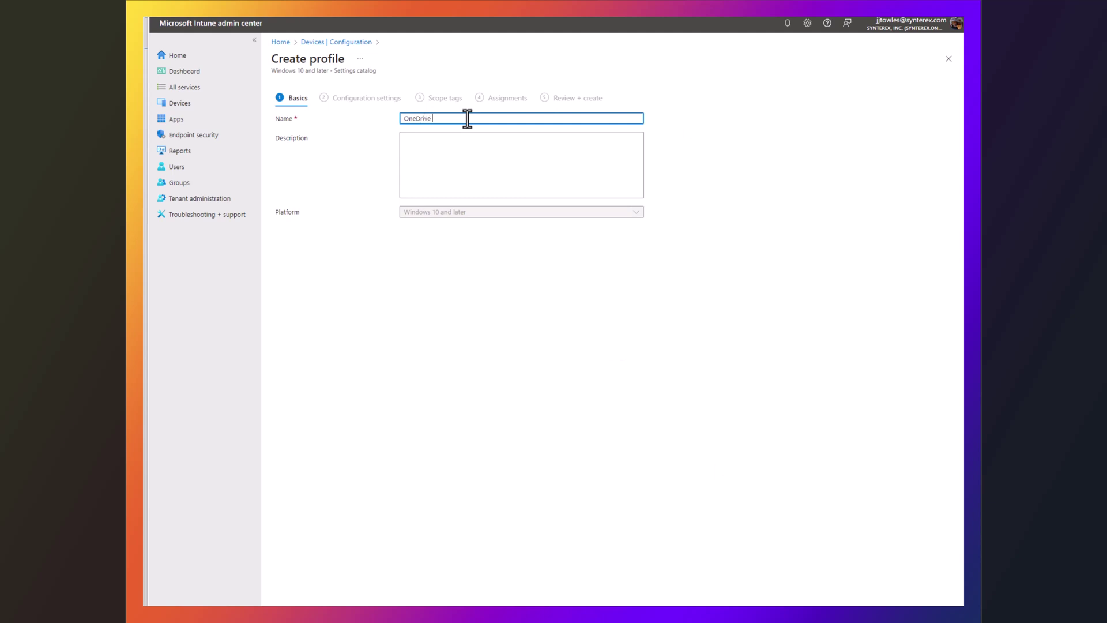
key("Return")
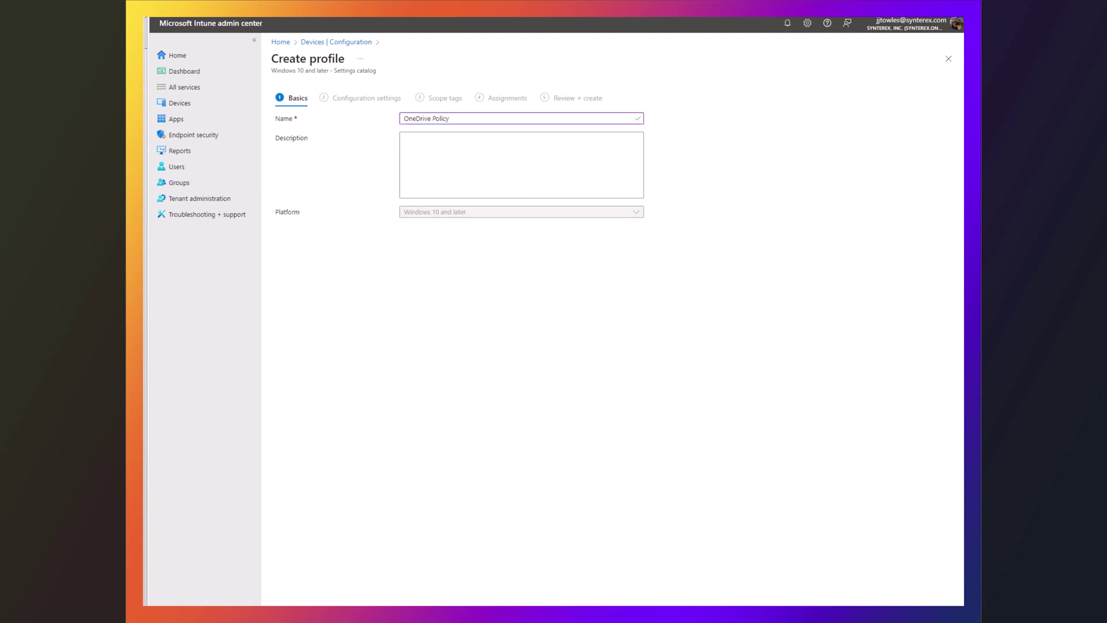
Search 'onedrive' and add the Sync Admin Reports and sync health reporting settings
left_click(315, 238)
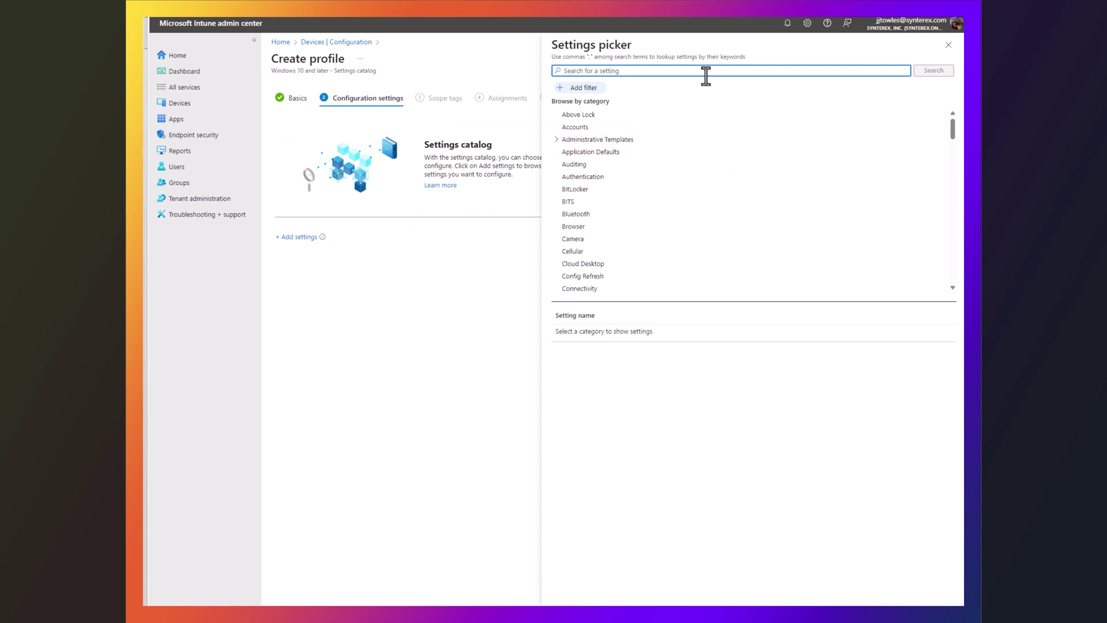
type("onedri")
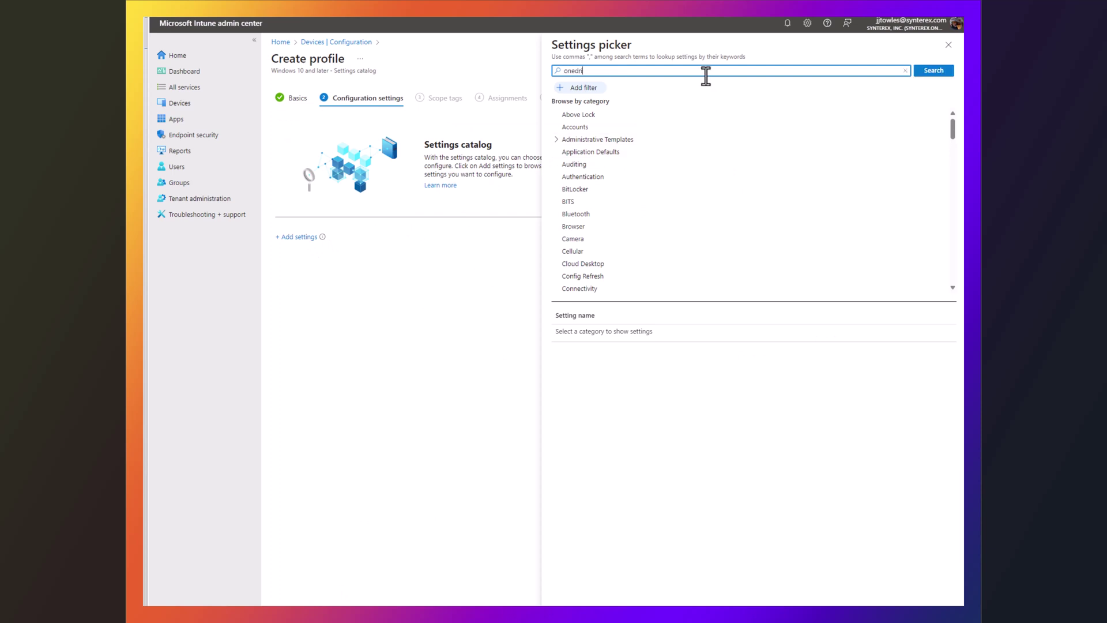
type("ve")
key("Return")
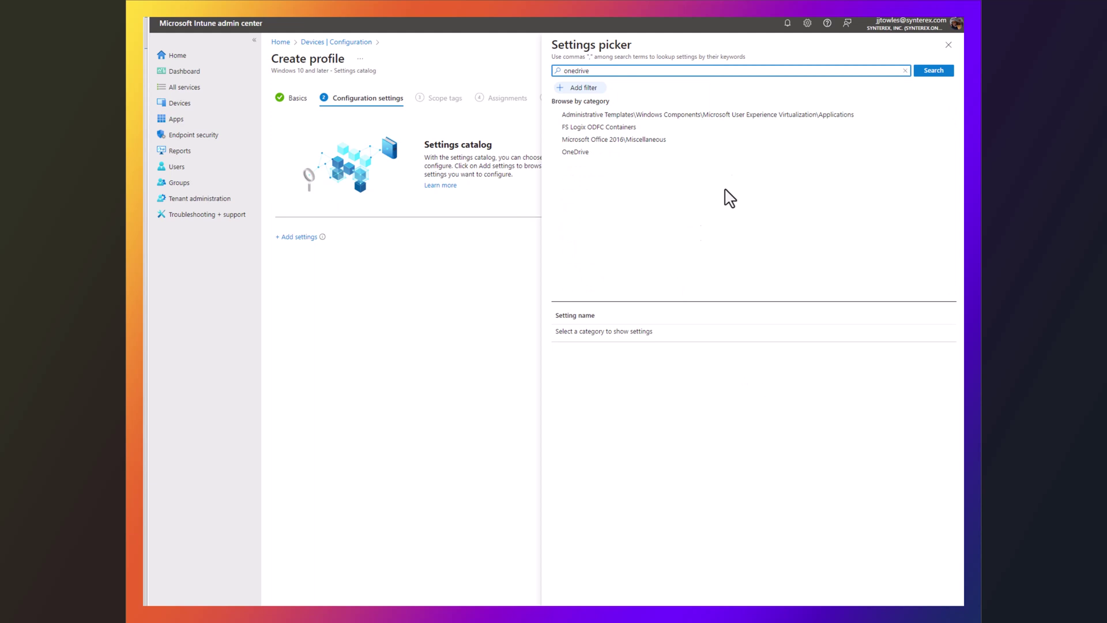
left_click(581, 153)
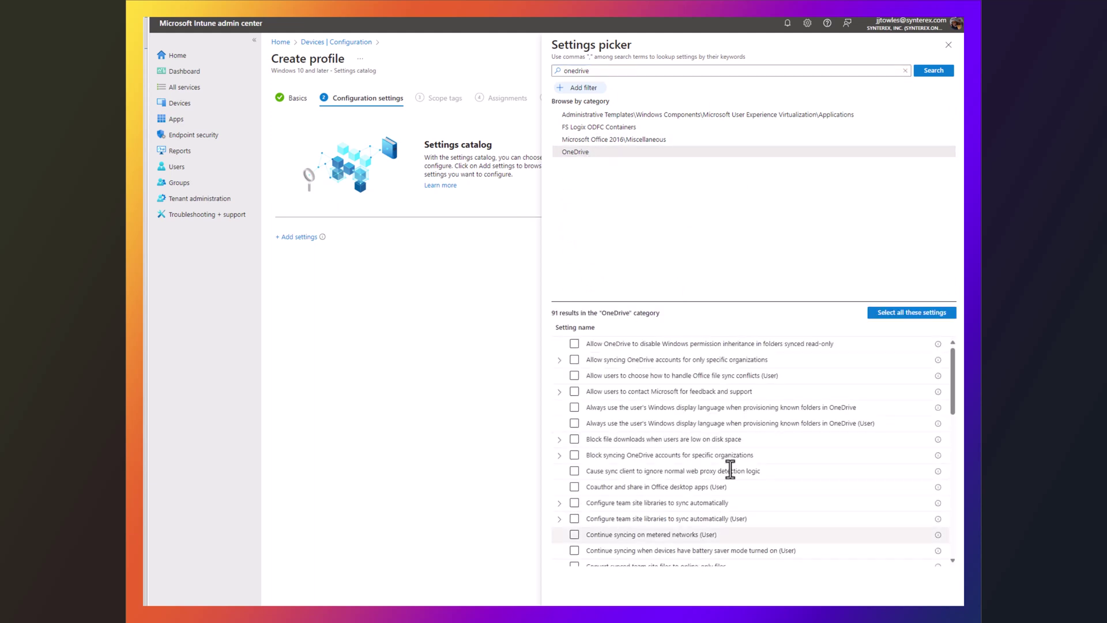
scroll(730, 469, "down", 15)
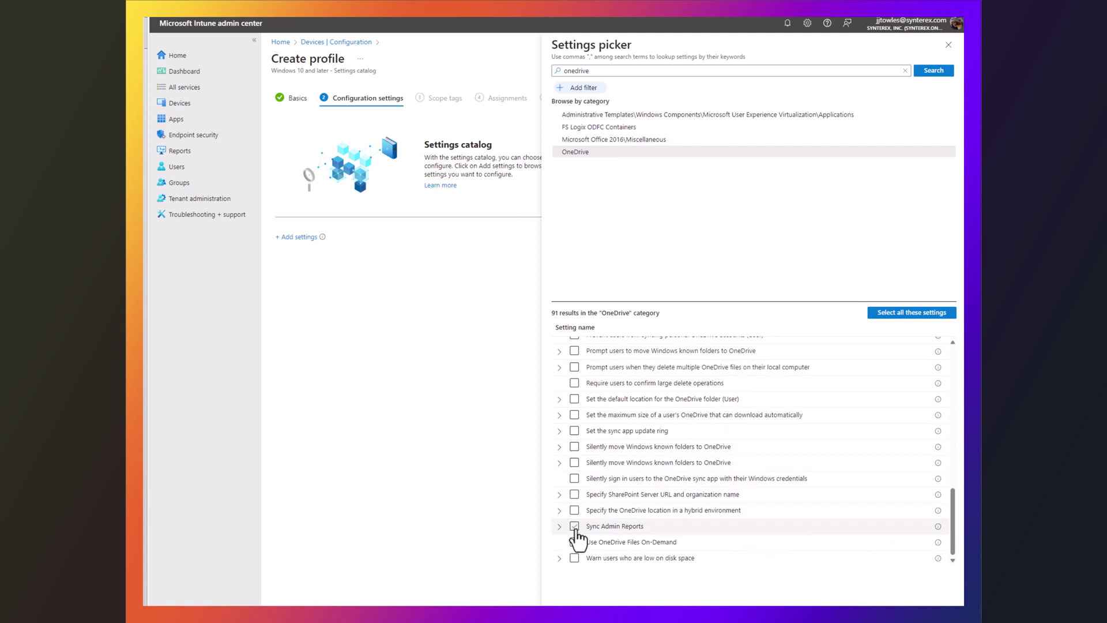
left_click(575, 527)
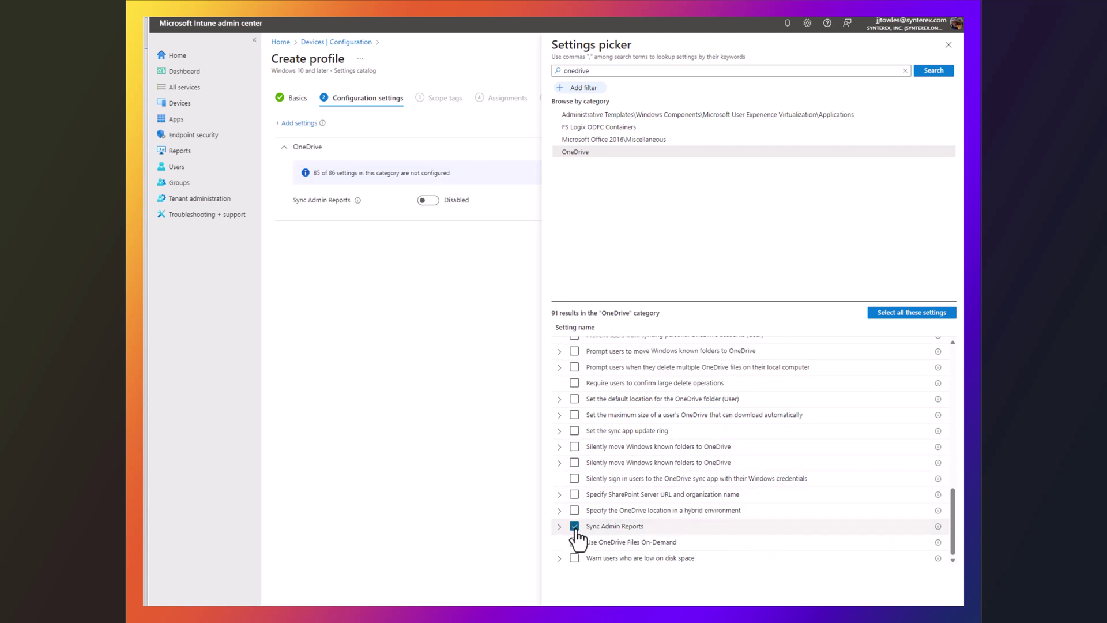
scroll(605, 450, "up", 5)
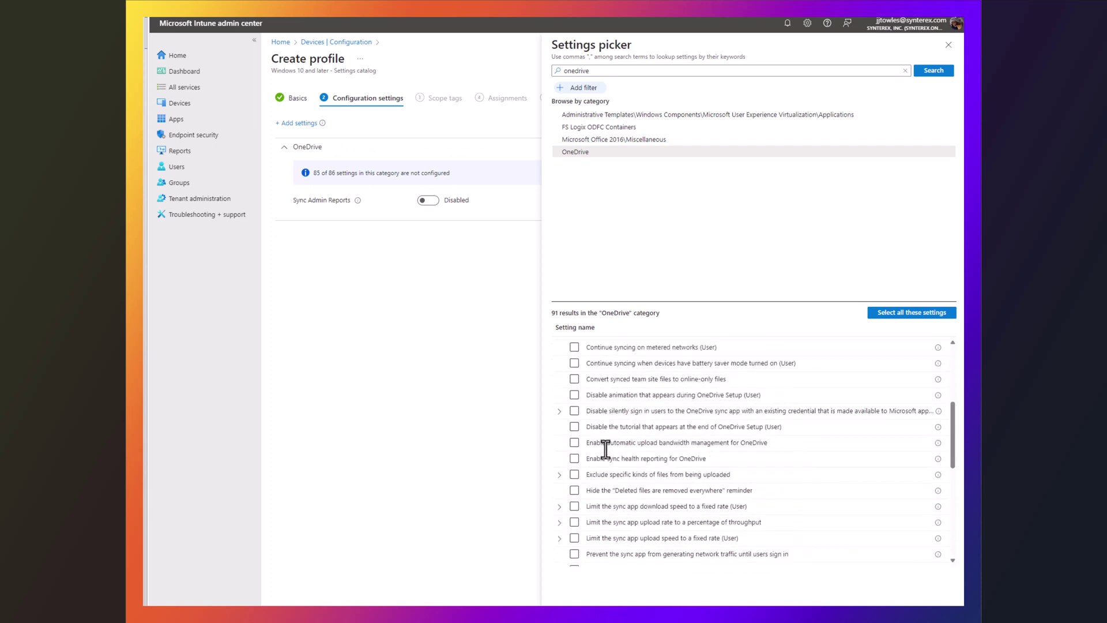
left_click(574, 458)
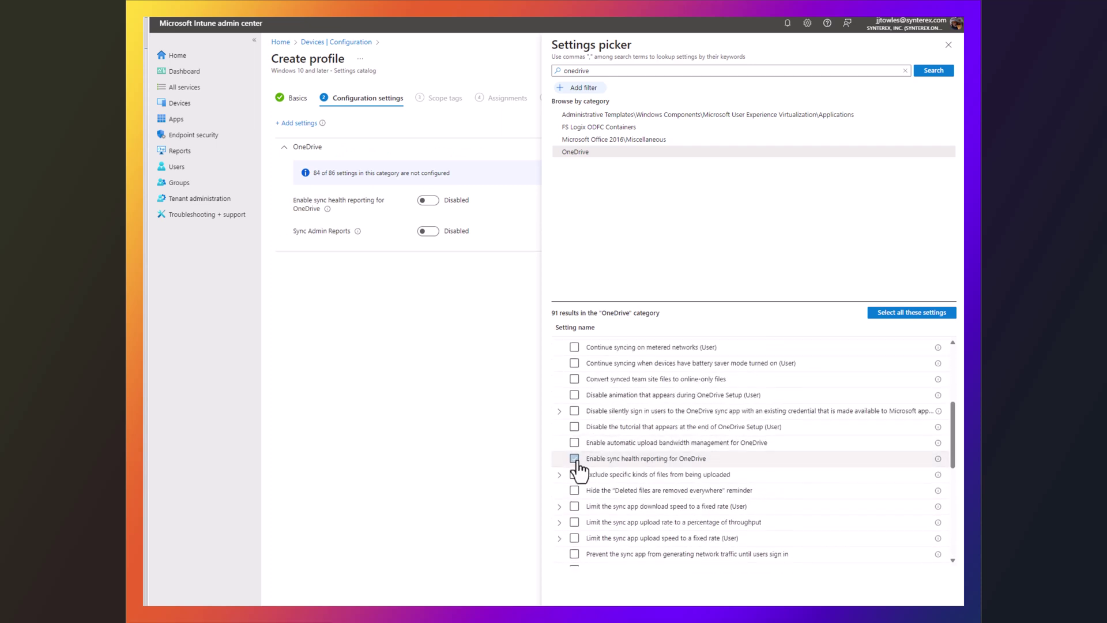
Enable sync health reporting and Sync Admin Reports, and paste the tenant association key
left_click(430, 202)
left_click(429, 231)
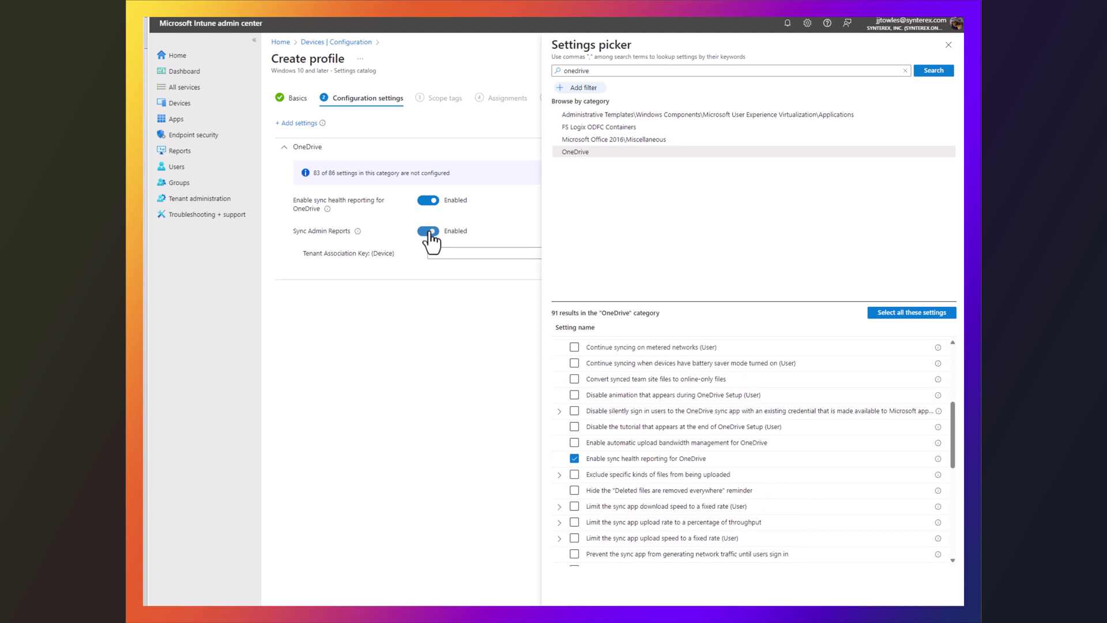
left_click(447, 254)
key("ctrl+v")
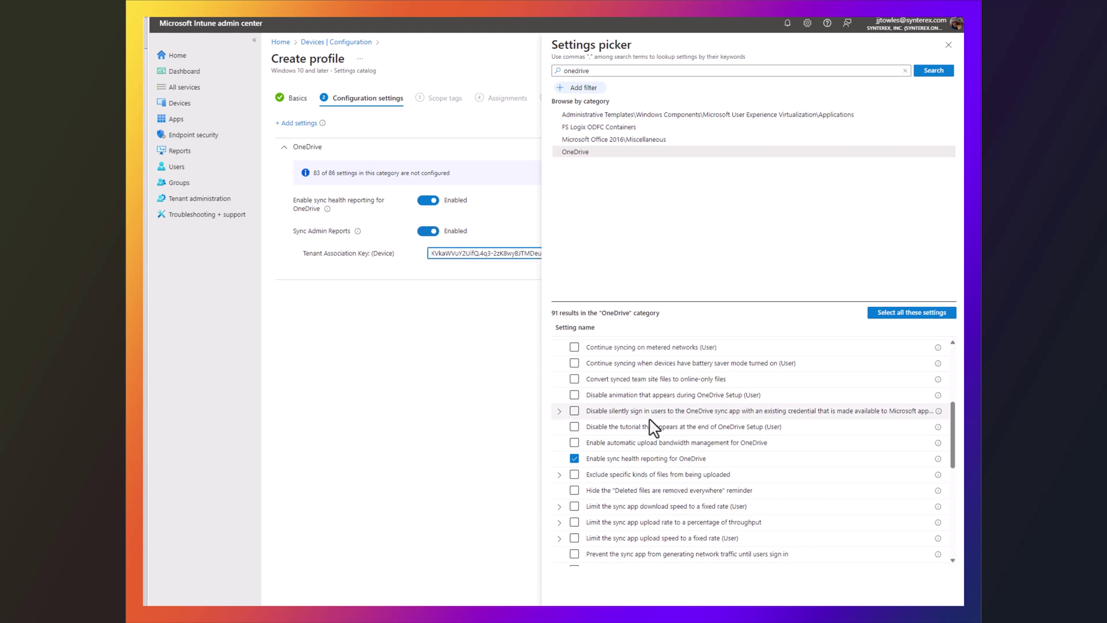
scroll(720, 474, "down", 5)
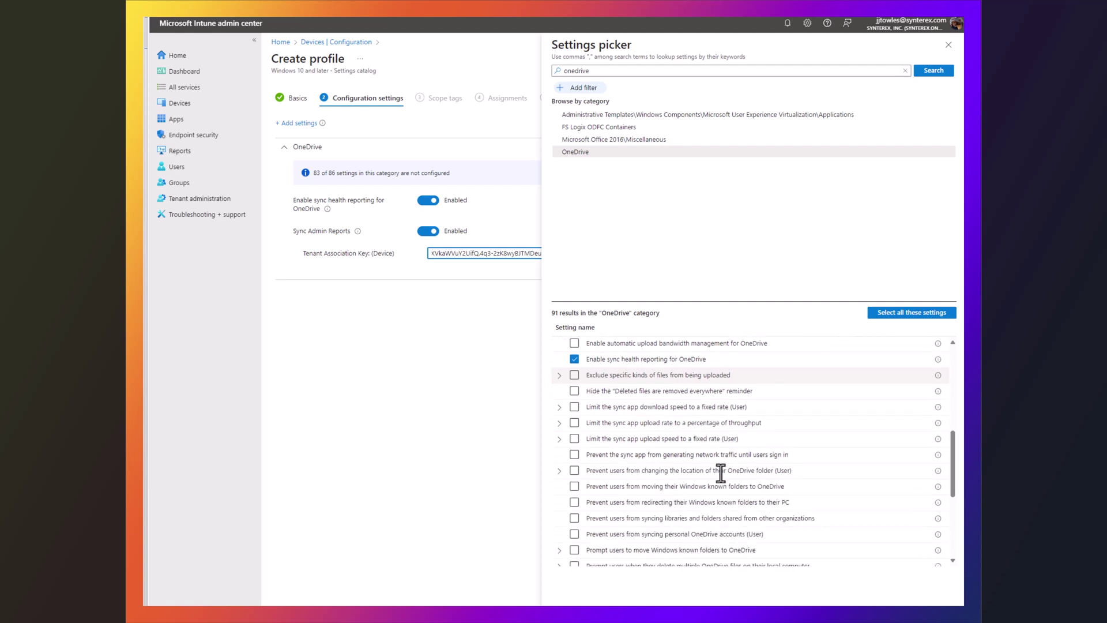
Browse the OneDrive settings list, briefly expanding the known-folder prompt setting
scroll(725, 479, "up", 2)
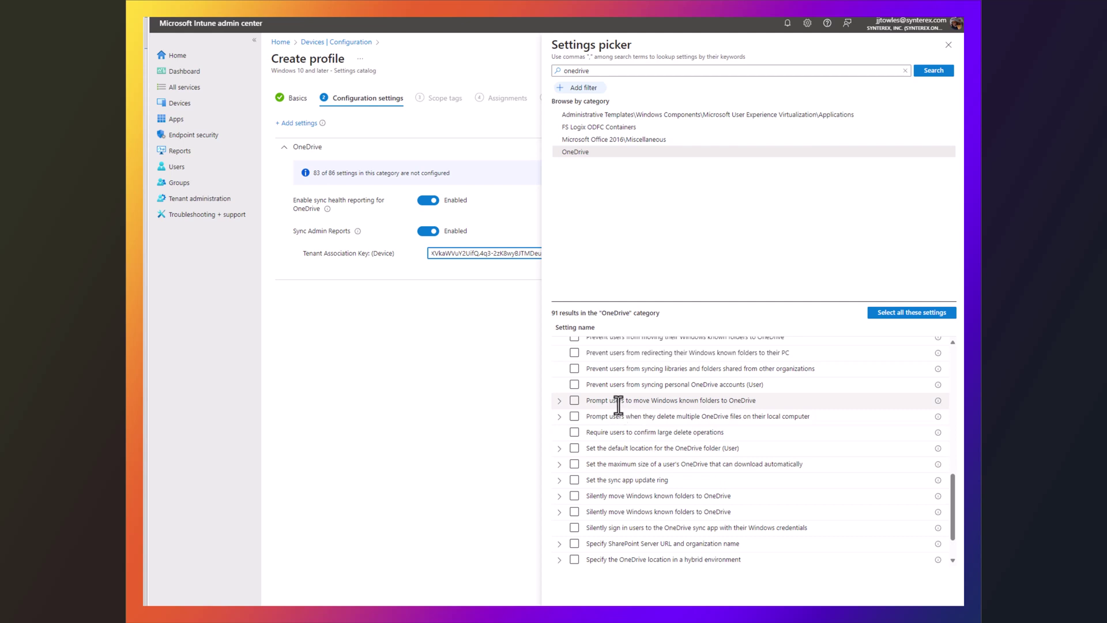
left_click(561, 404)
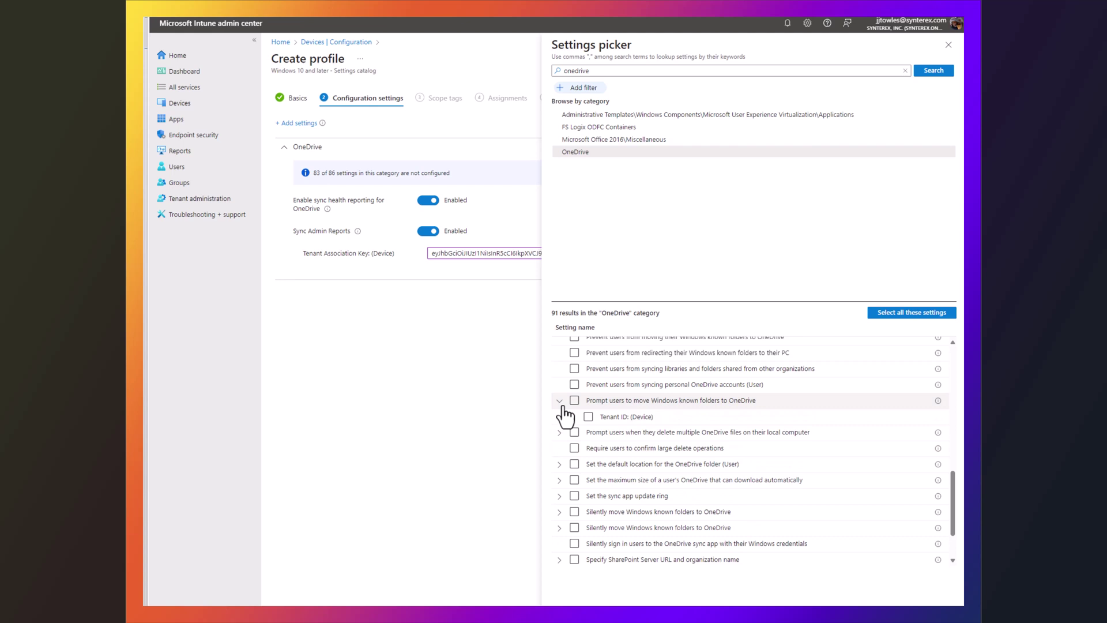
left_click(559, 402)
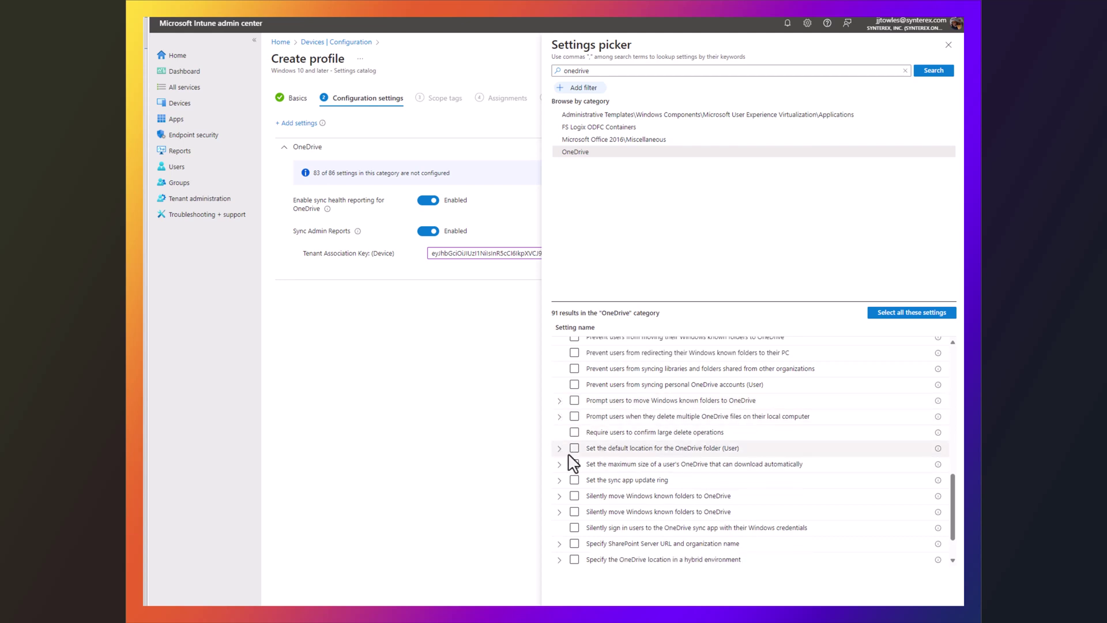
double_click(562, 418)
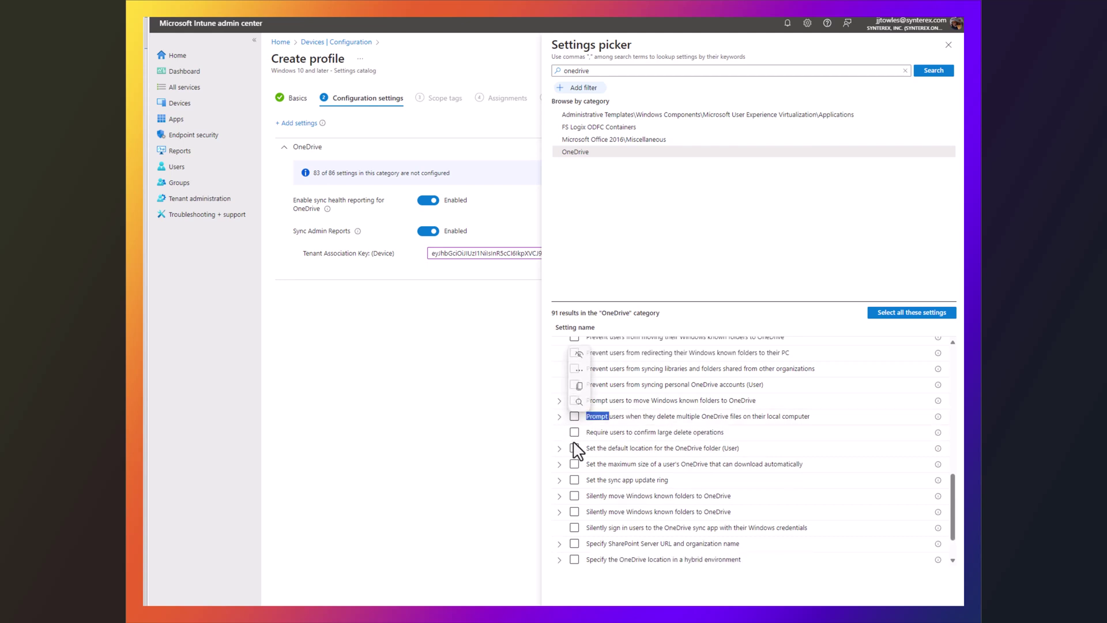
left_click(776, 594)
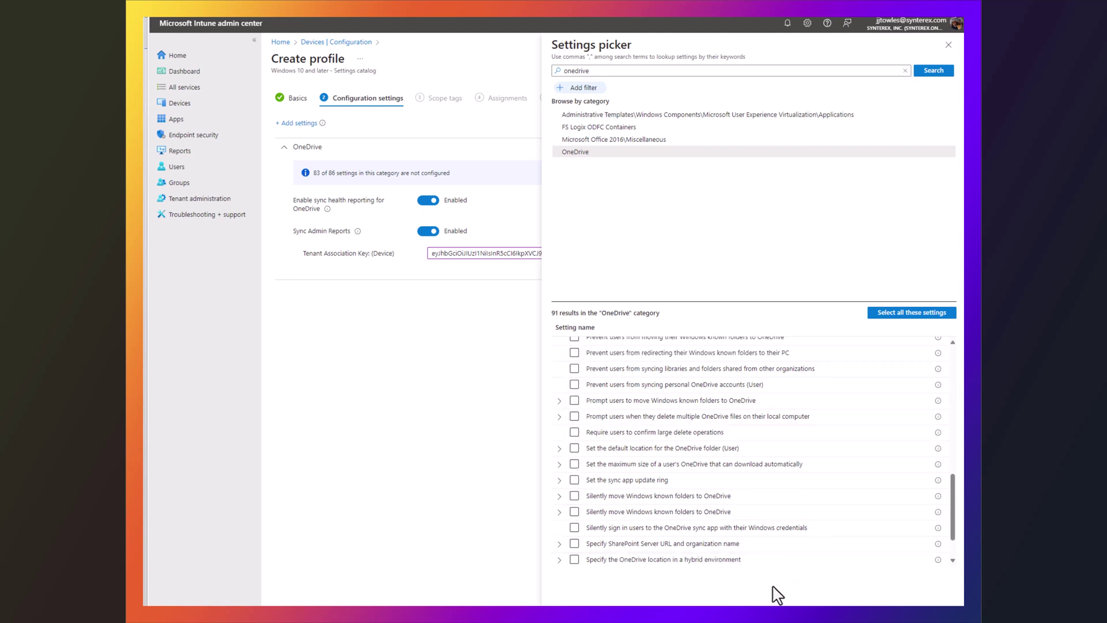
scroll(741, 517, "up", 1)
scroll(743, 516, "up", 1)
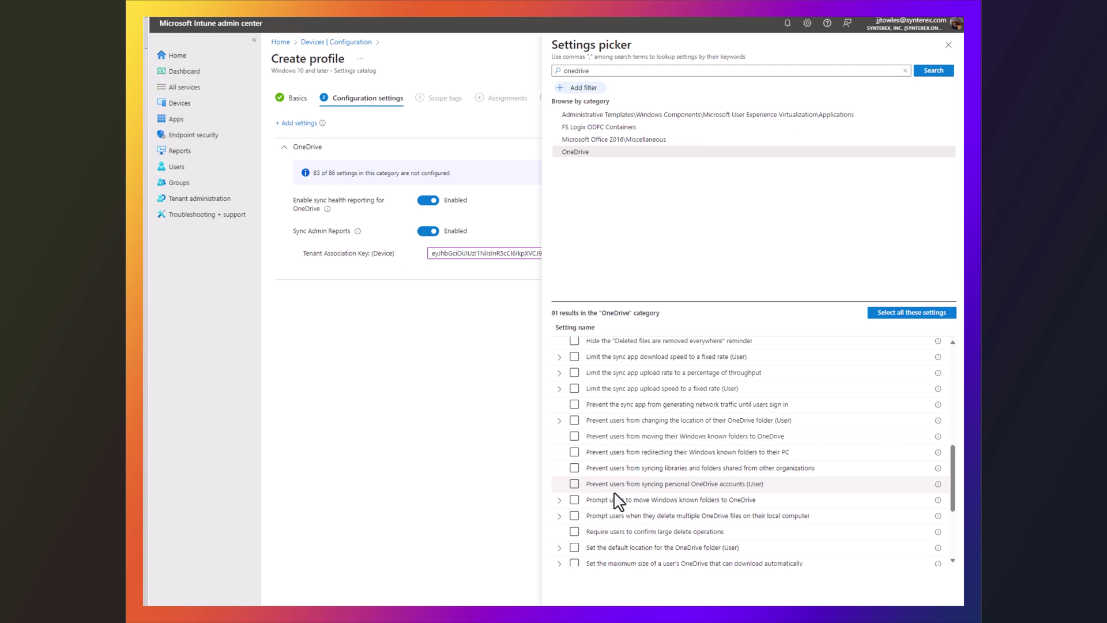
scroll(617, 499, "up", 4)
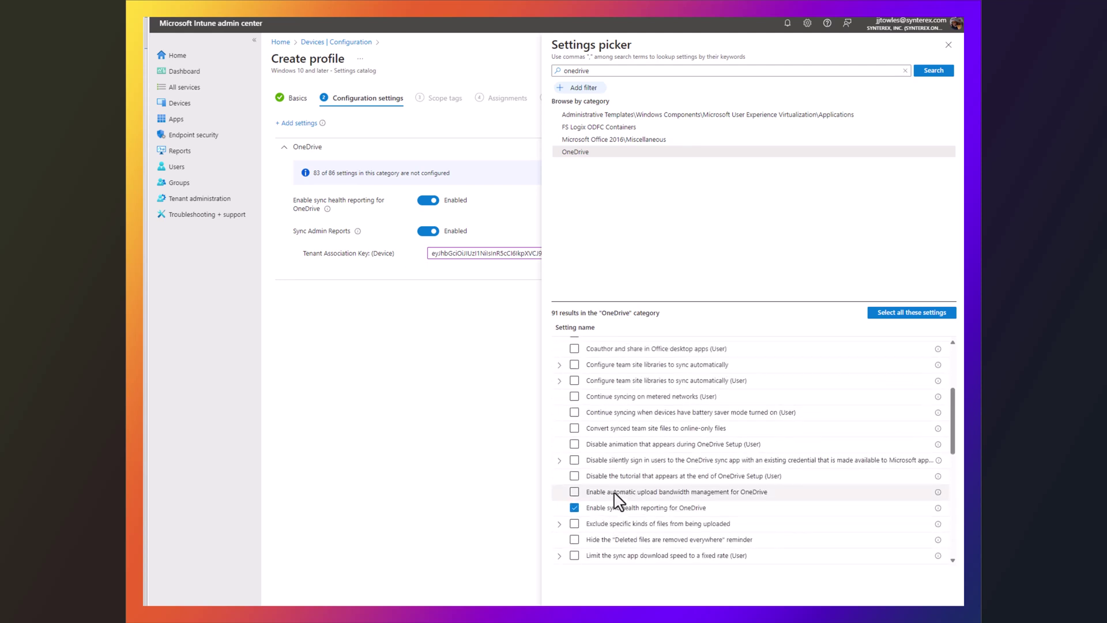
scroll(617, 499, "down", 4)
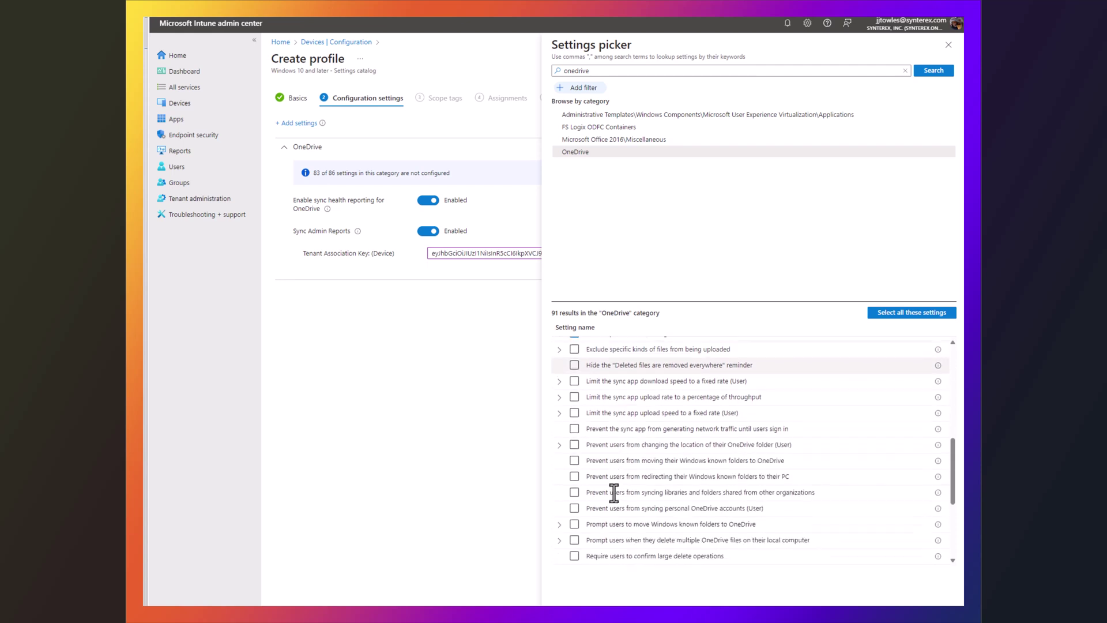
scroll(613, 493, "down", 2)
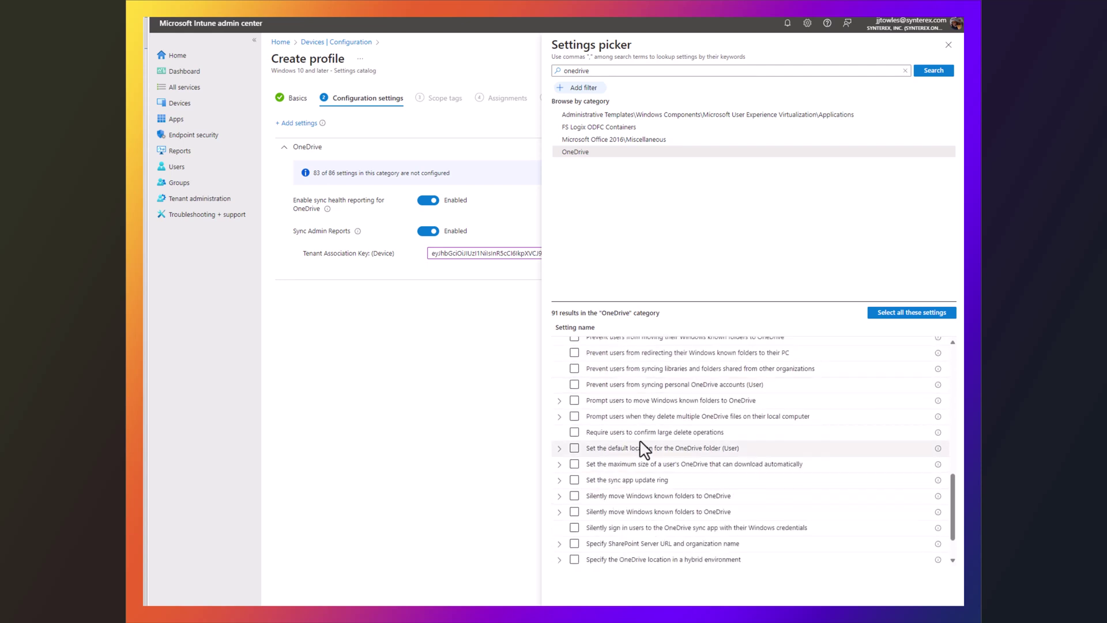
Inspect the mass-delete and default folder options, then expand silent known-folder move's folders
left_click(561, 415)
left_click(561, 414)
left_click(560, 416)
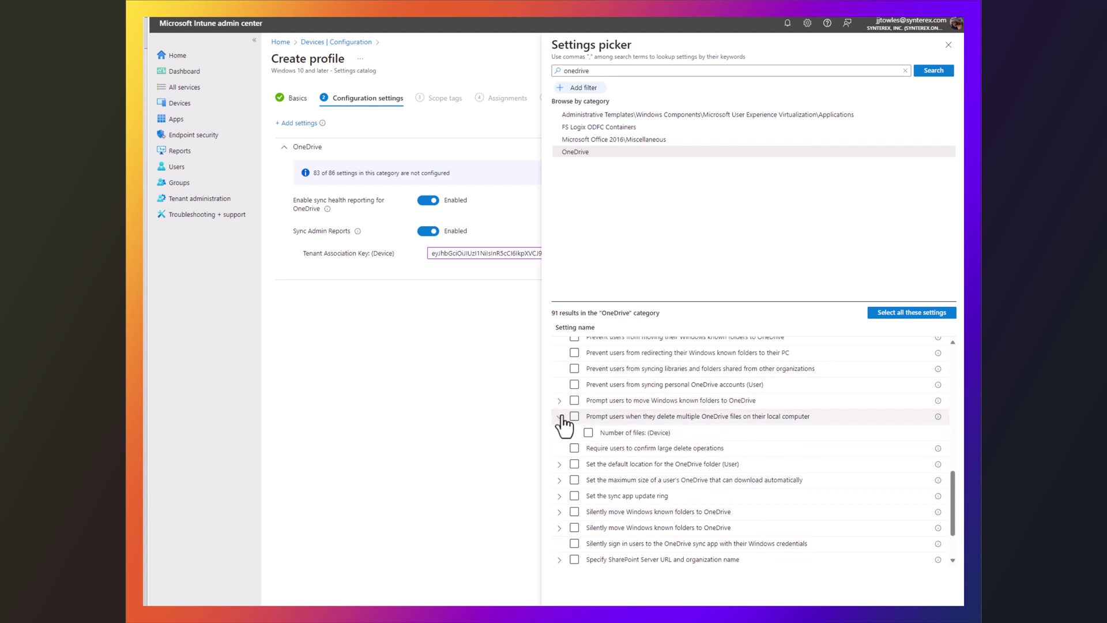
left_click(559, 463)
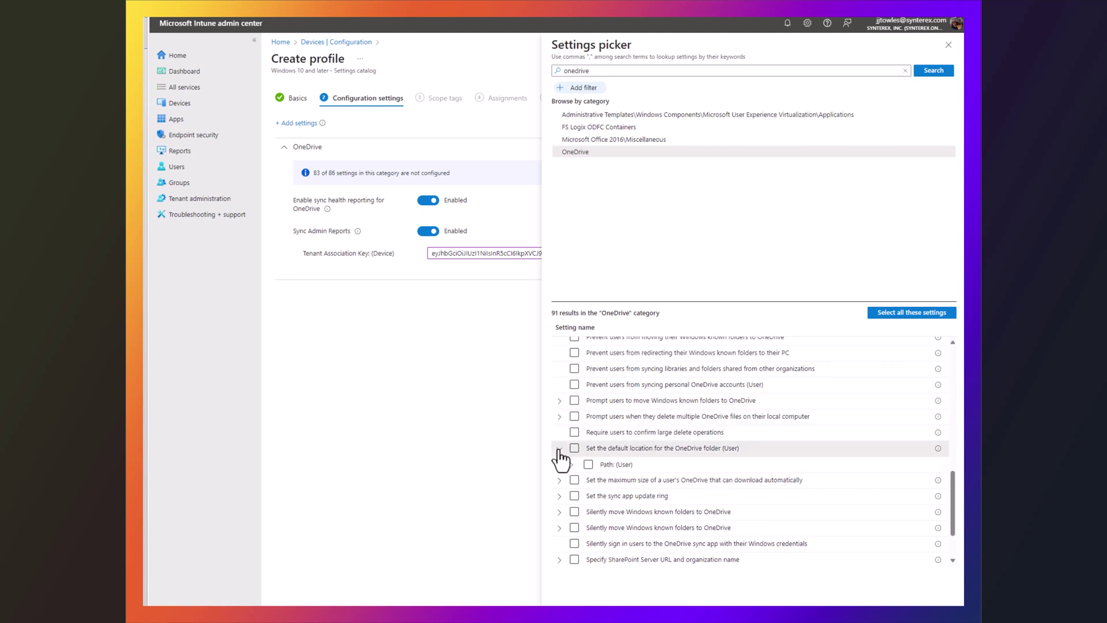
left_click(559, 450)
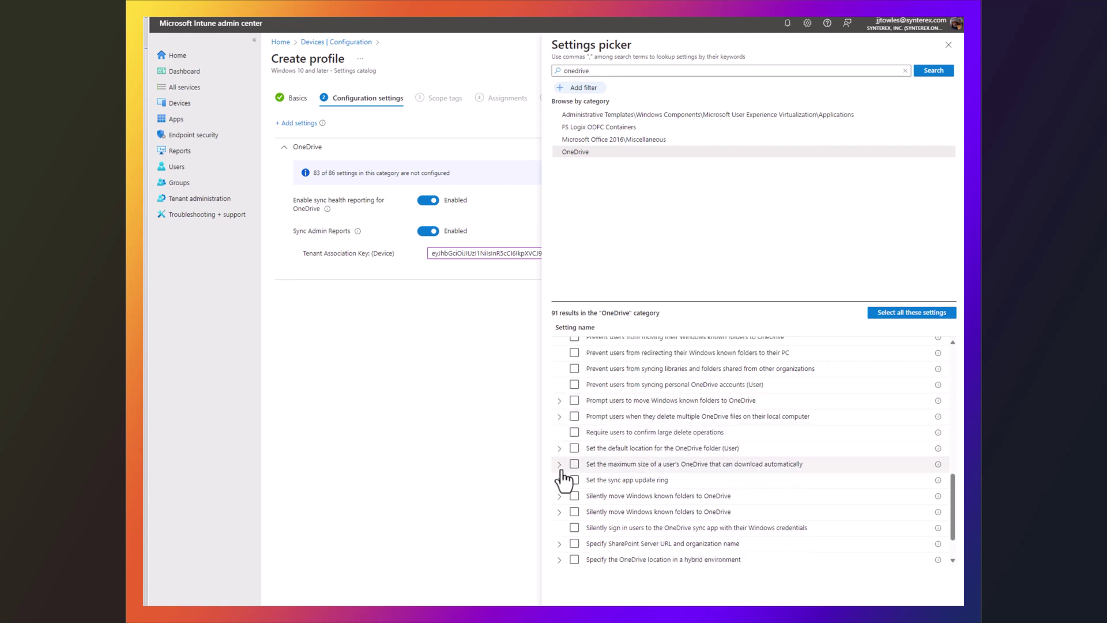
left_click(559, 512)
scroll(602, 497, "down", 2)
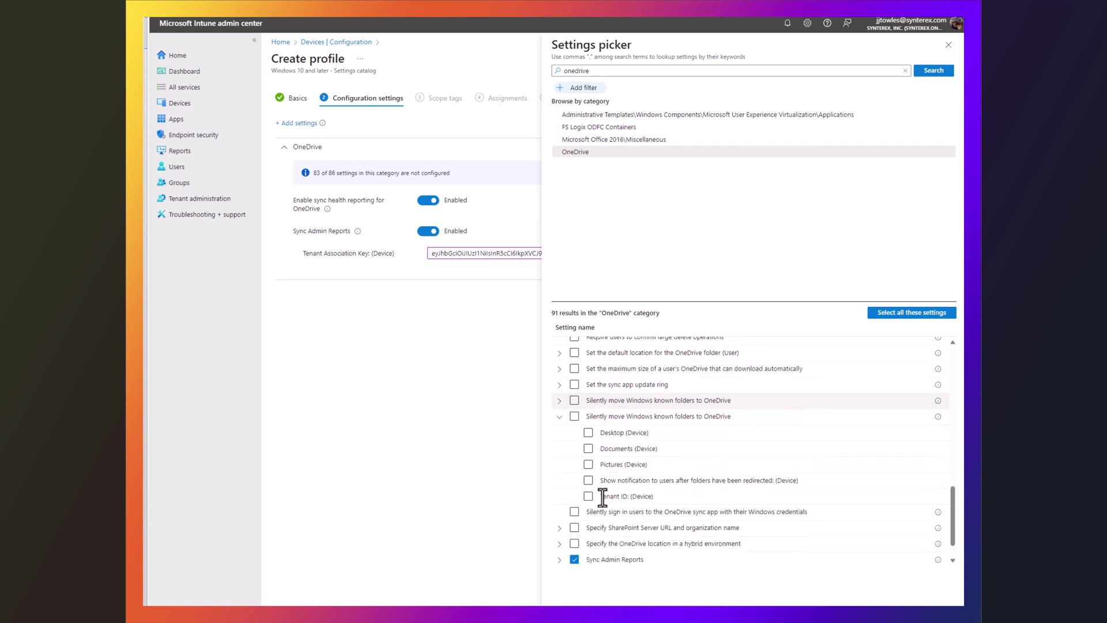
Add silent known-folder move, enable it, and set Desktop, Documents and Pictures to True
left_click(575, 412)
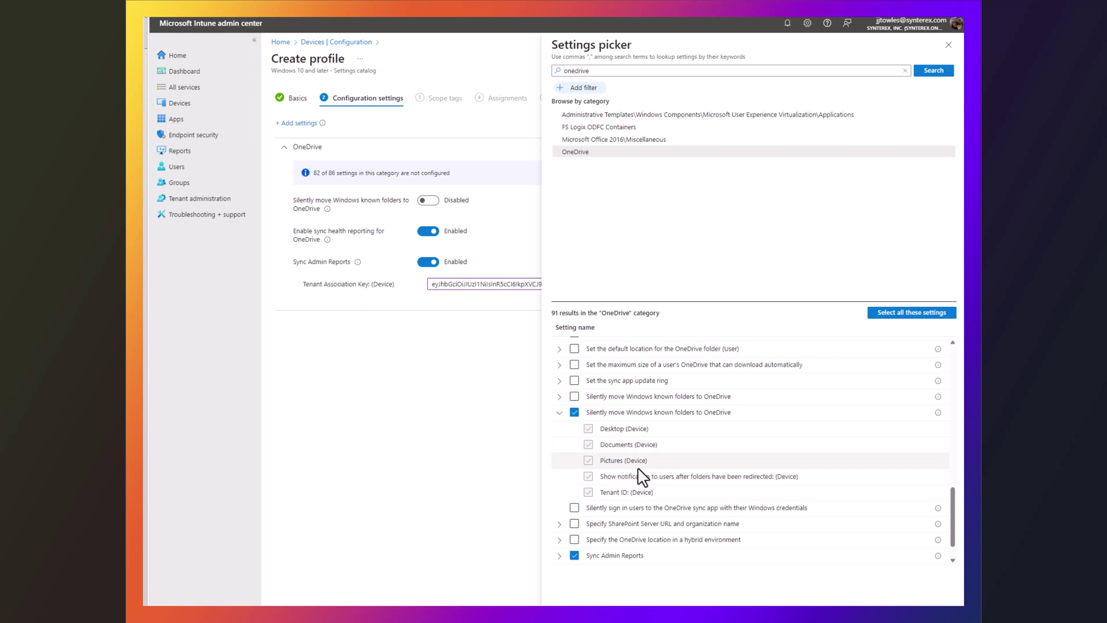
left_click(429, 200)
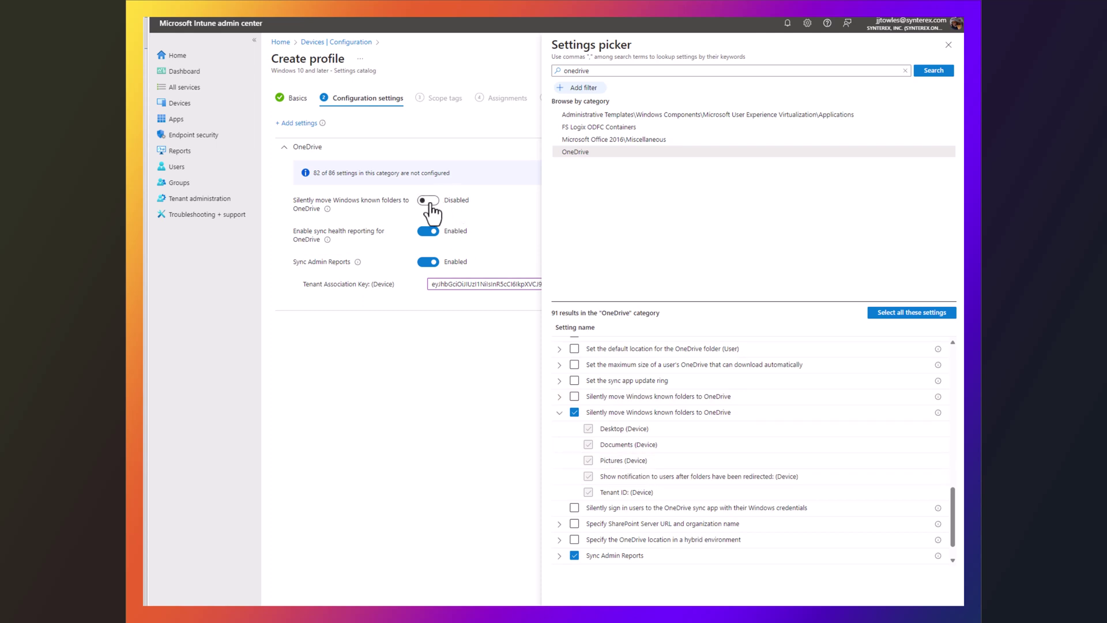
left_click(439, 231)
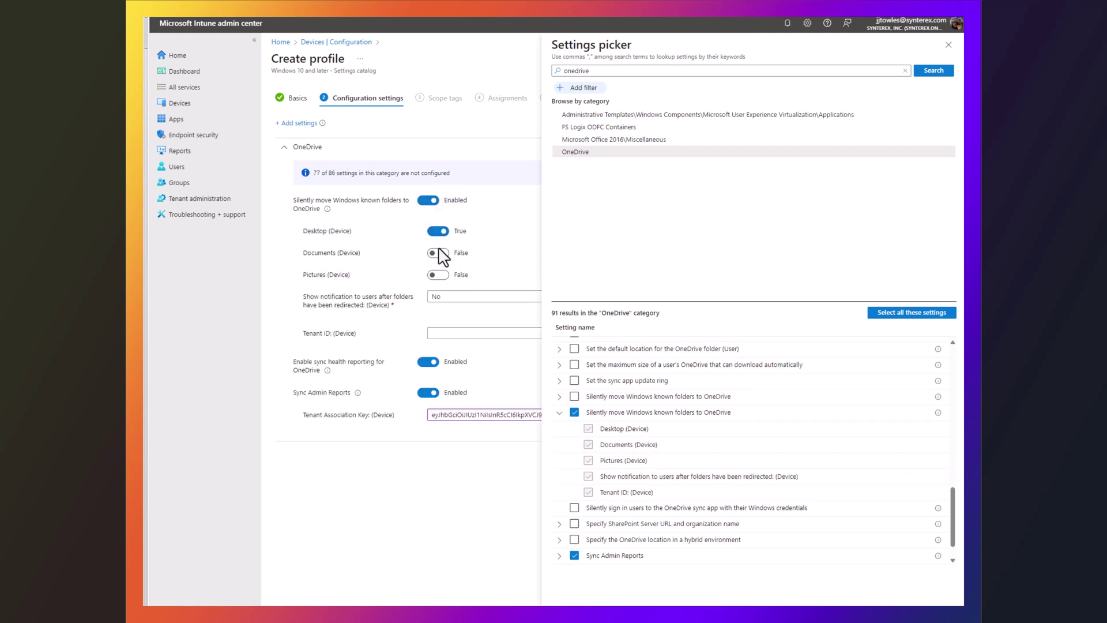
left_click(439, 253)
left_click(441, 275)
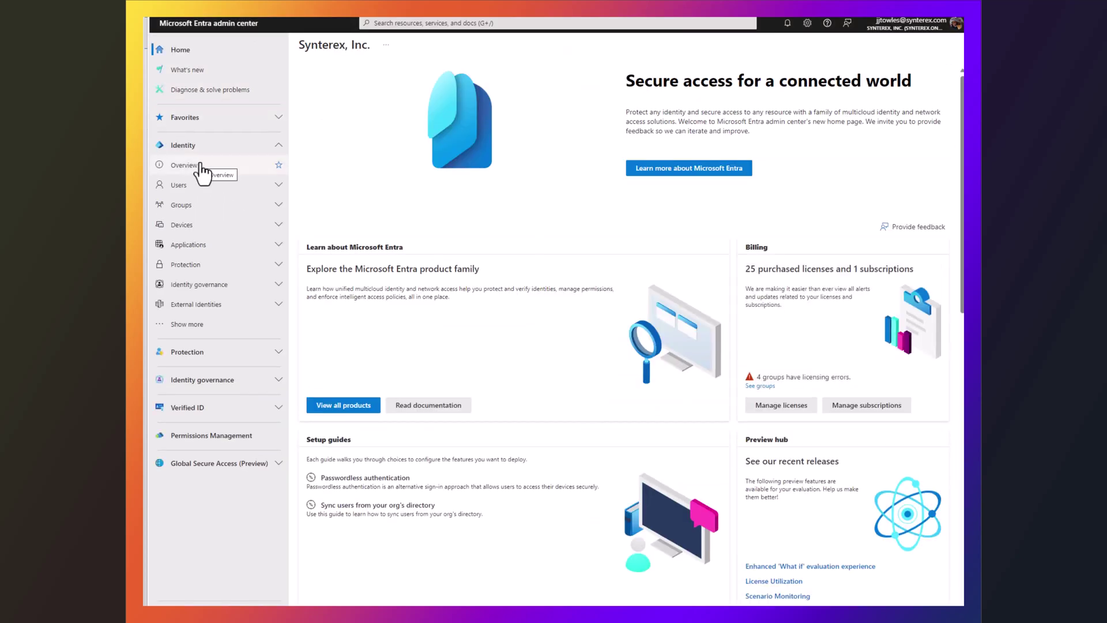
Open the Entra Identity Overview page to find the Tenant ID
left_click(203, 167)
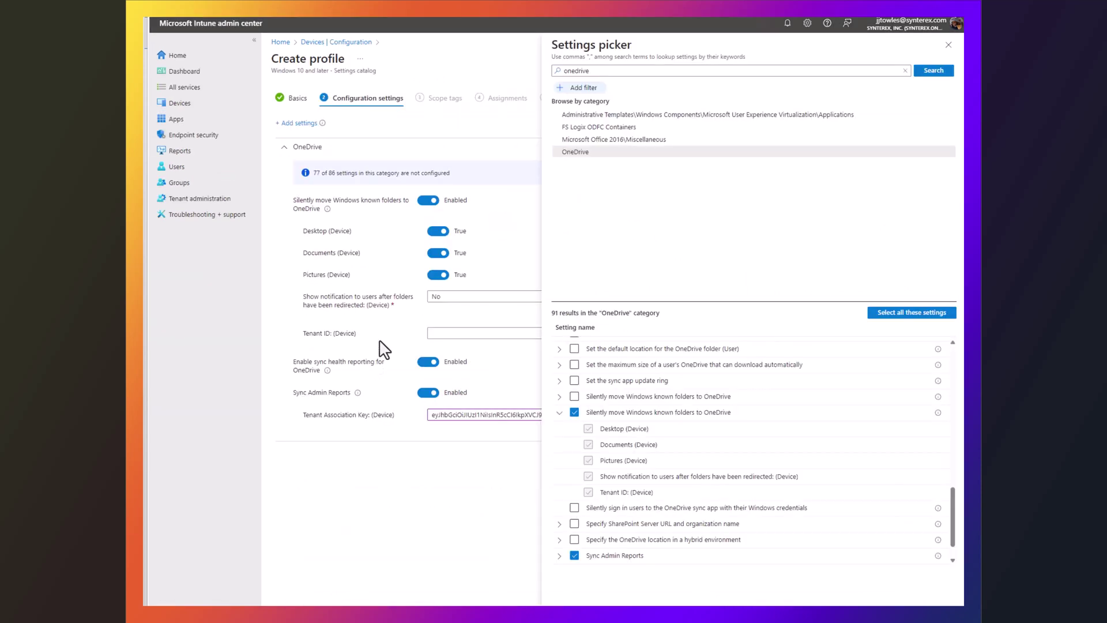
Paste the Tenant ID, then add the sync app update ring, enabled with Production
left_click(449, 333)
key("ctrl+v")
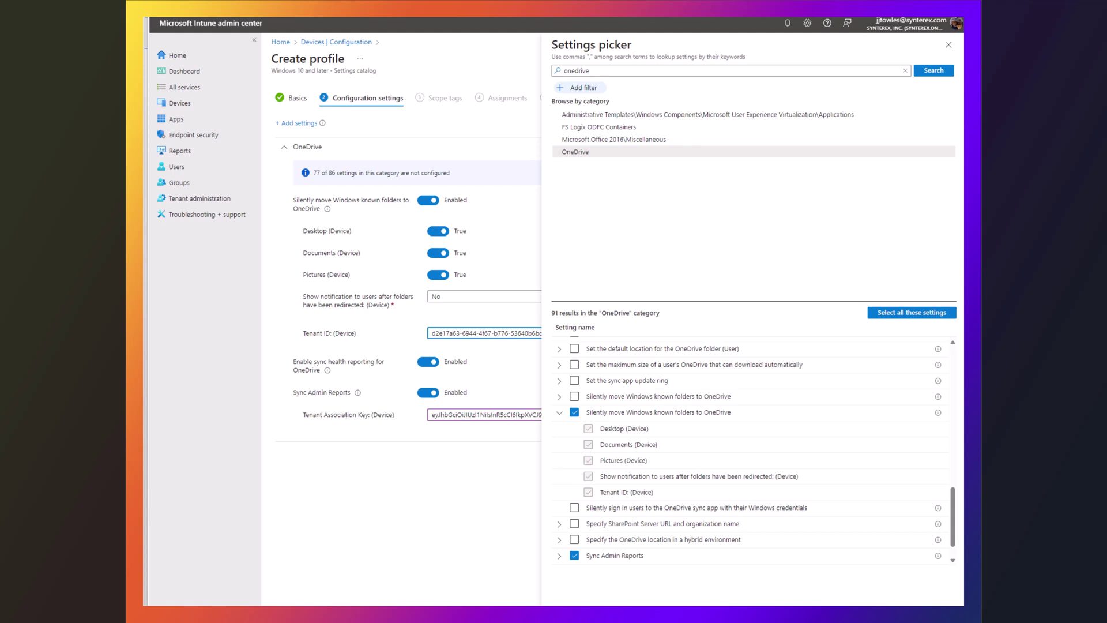
left_click(574, 380)
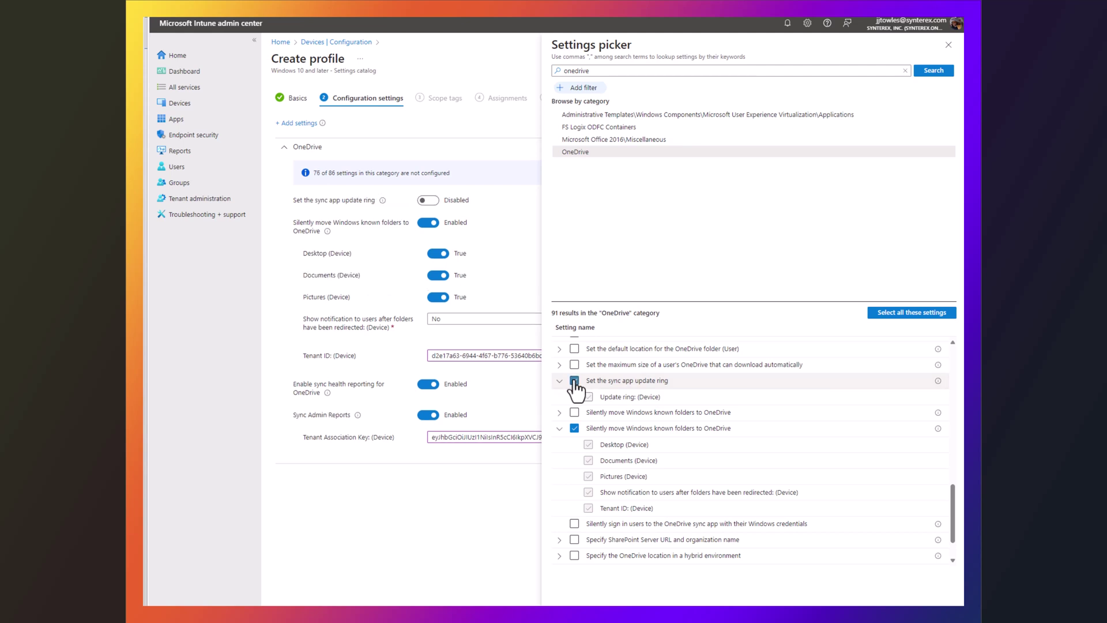
left_click(427, 200)
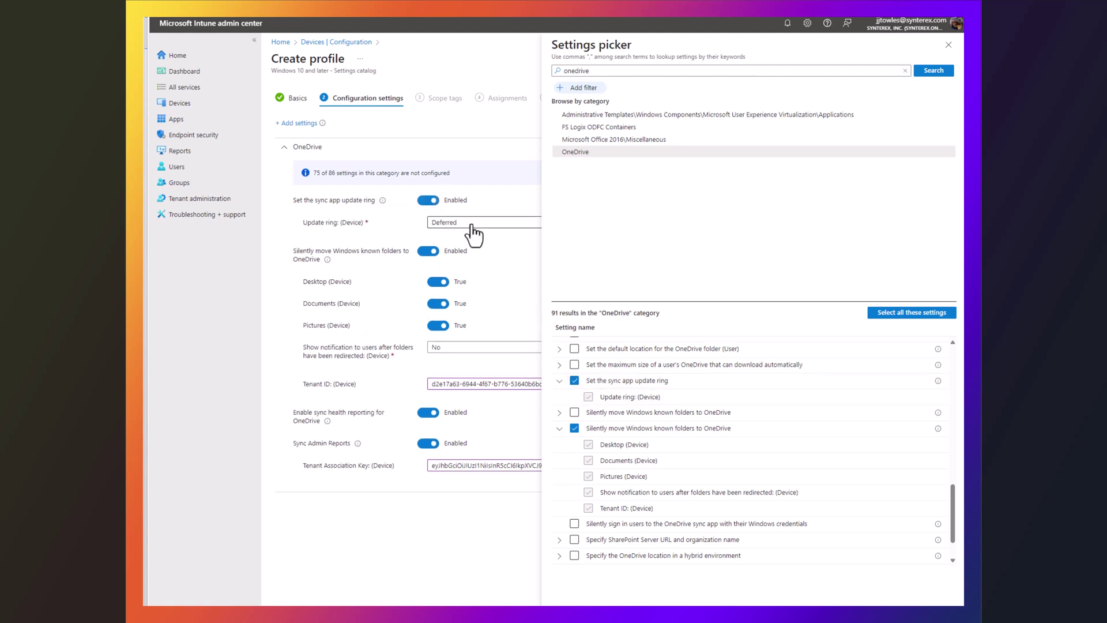
left_click(473, 224)
left_click(469, 252)
scroll(684, 455, "up", 5)
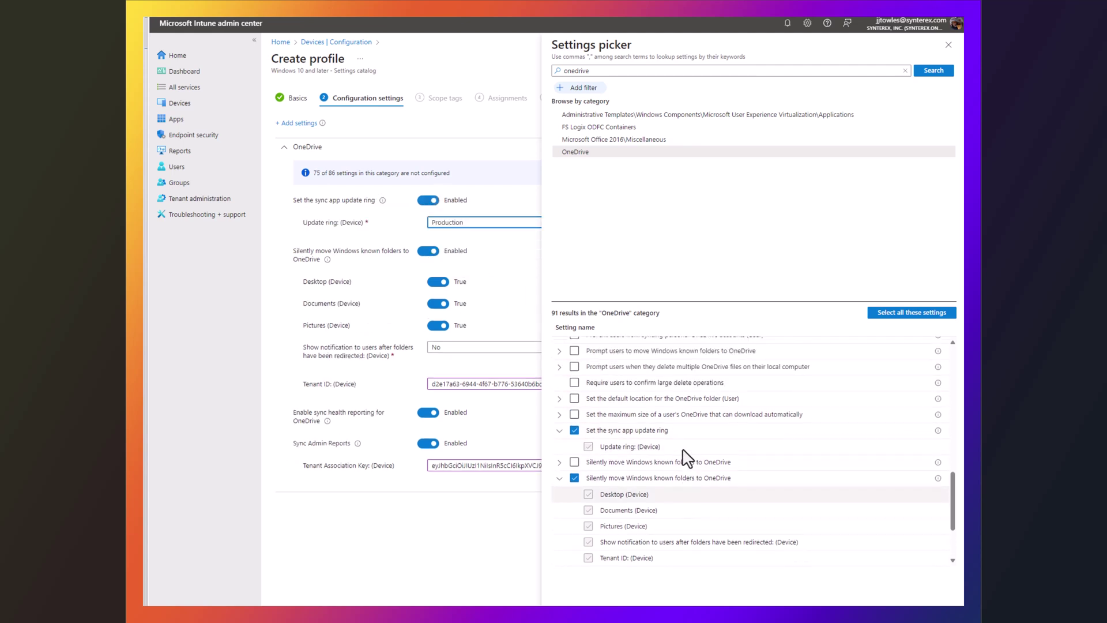
scroll(685, 455, "up", 4)
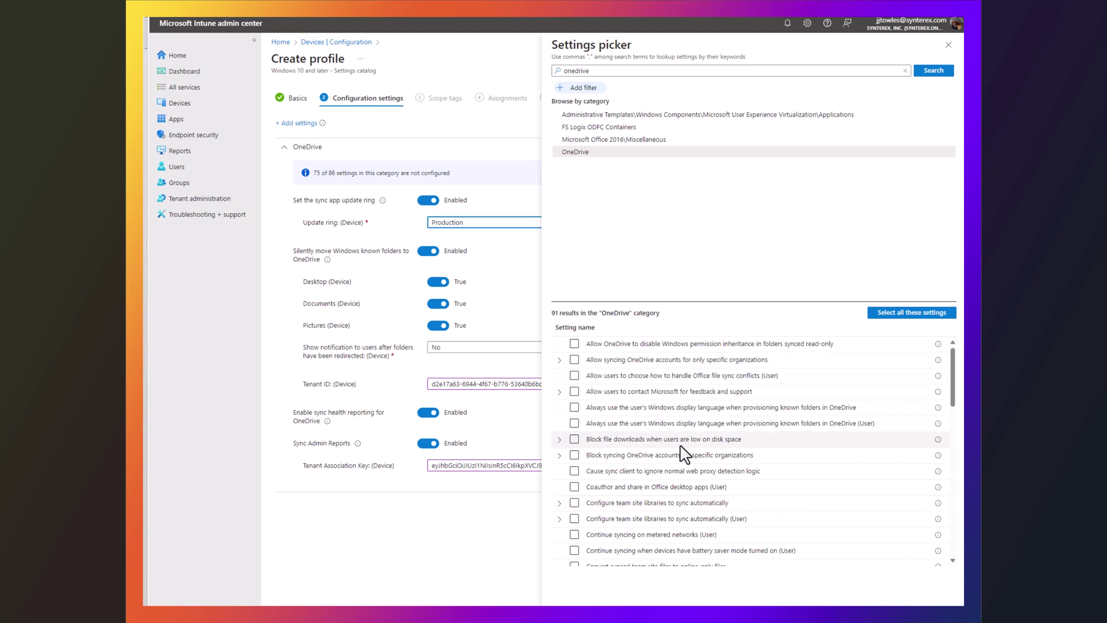
Add 'Prevent users from syncing personal OneDrive accounts (User)' and set it to Enabled
scroll(685, 455, "down", 3)
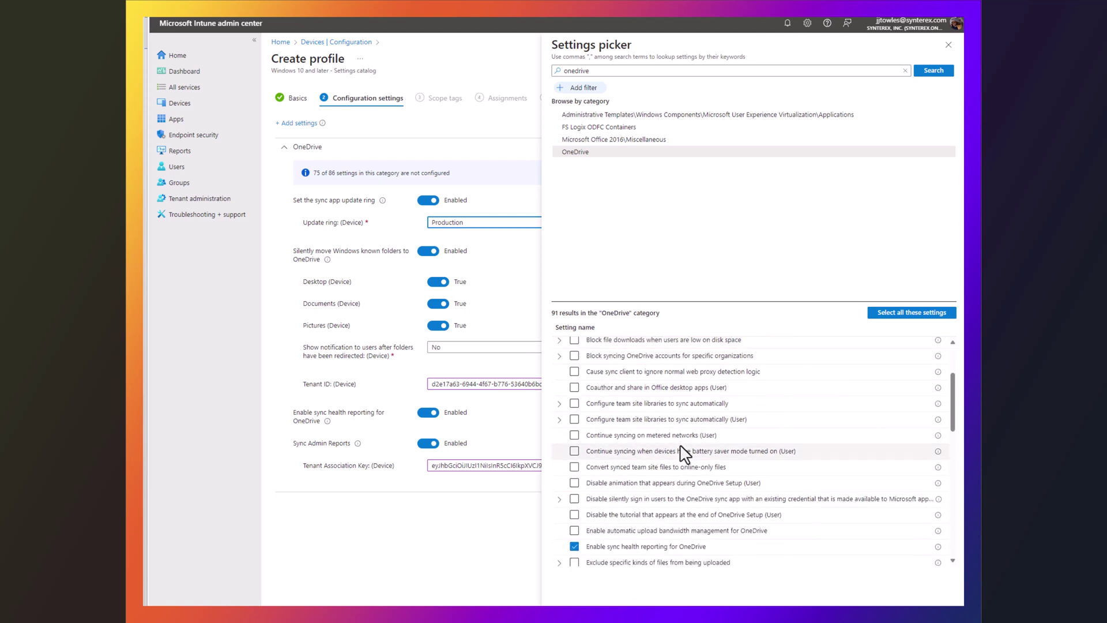
scroll(685, 455, "up", 2)
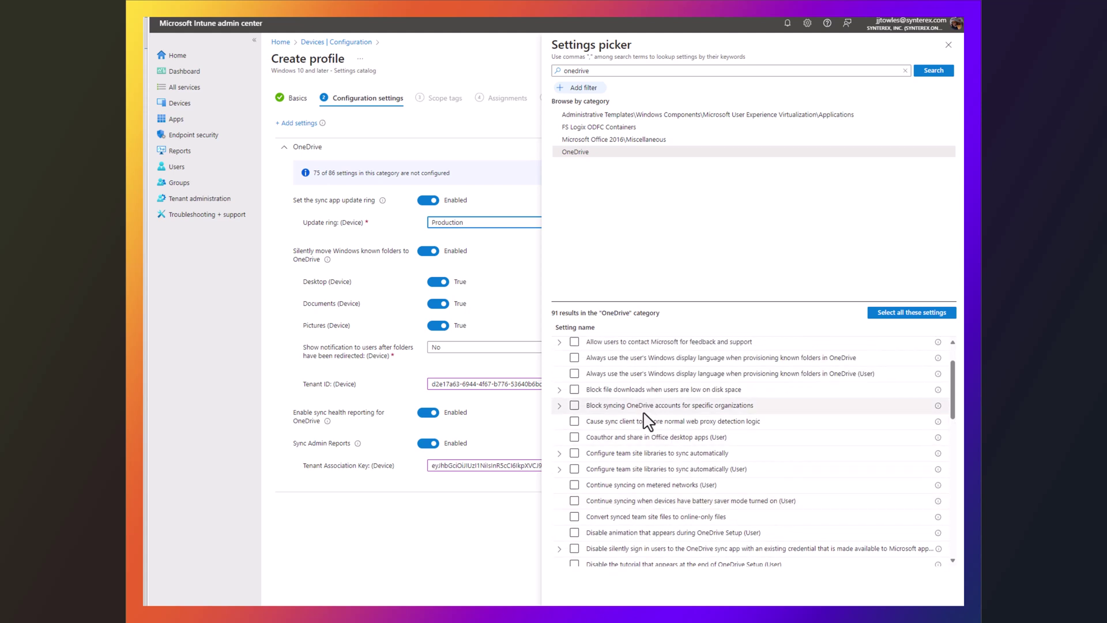
scroll(599, 494, "down", 4)
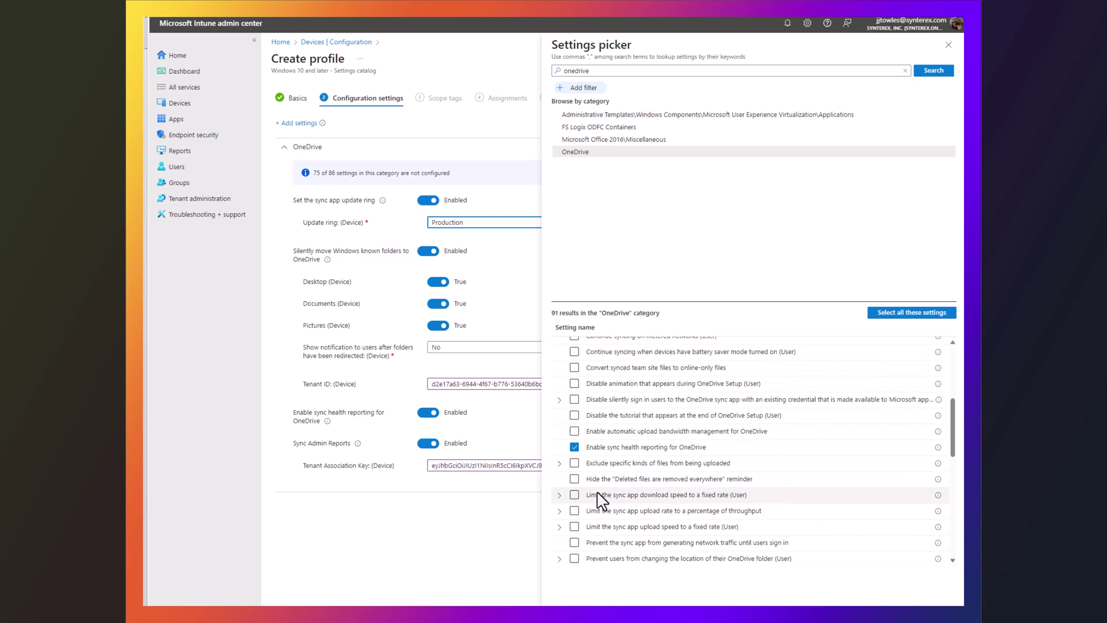
scroll(598, 497, "down", 2)
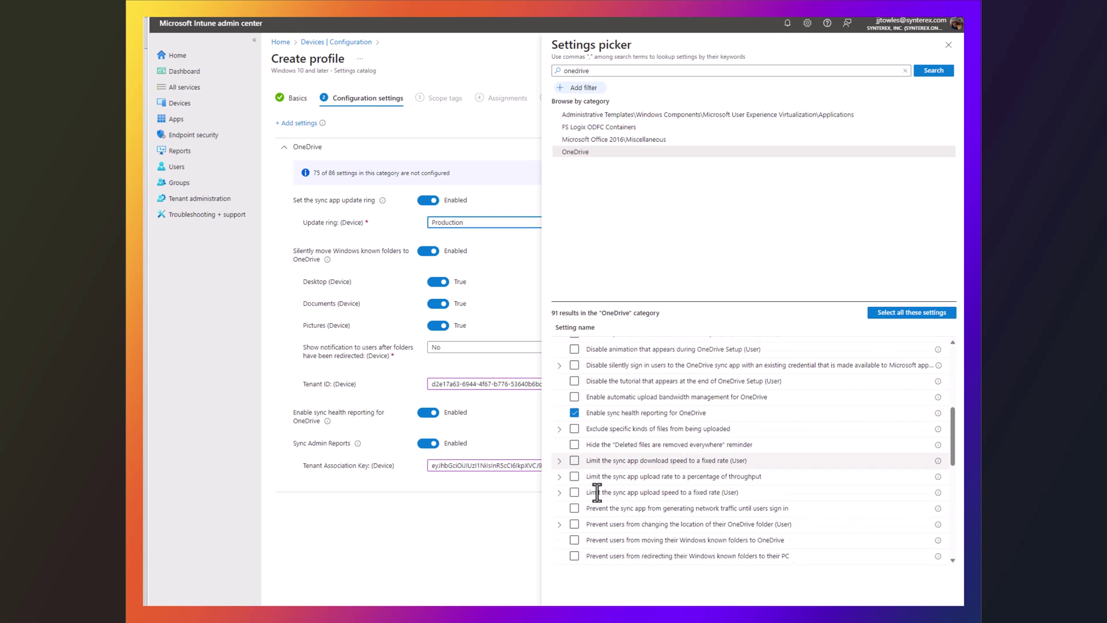
scroll(597, 493, "down", 3)
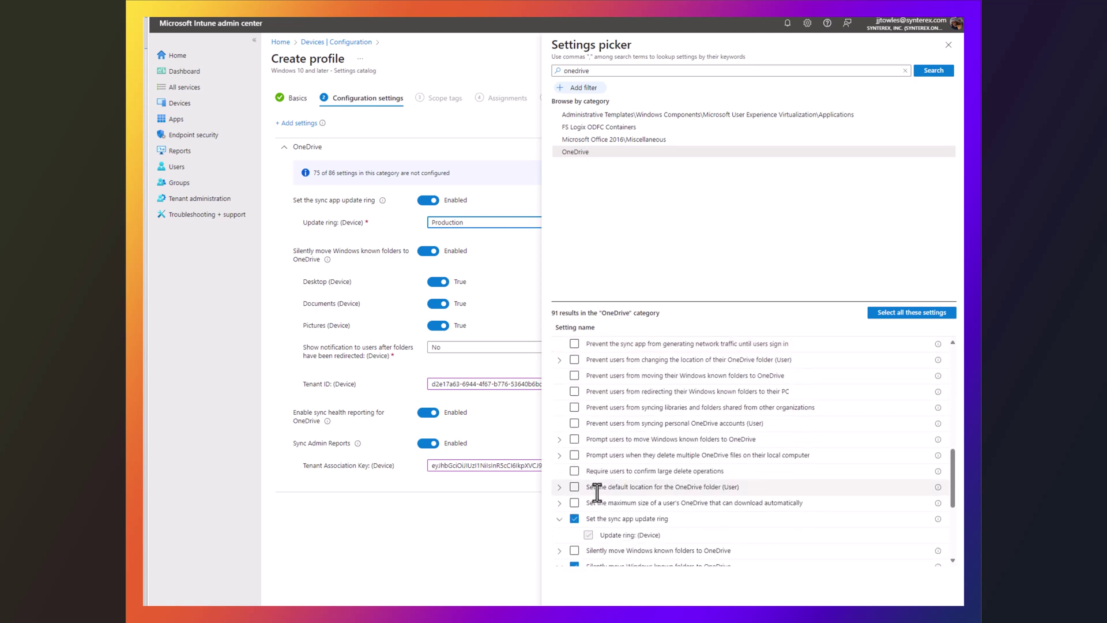
left_click(574, 423)
left_click(429, 200)
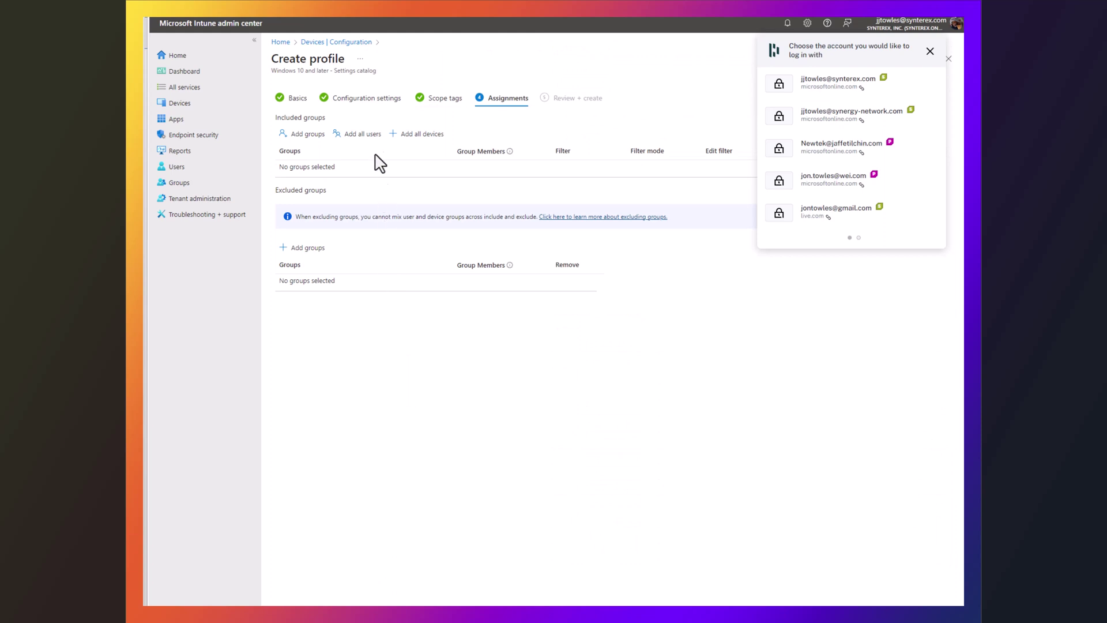
Assign OneDrive Policy to All devices and proceed to Review + create
left_click(414, 136)
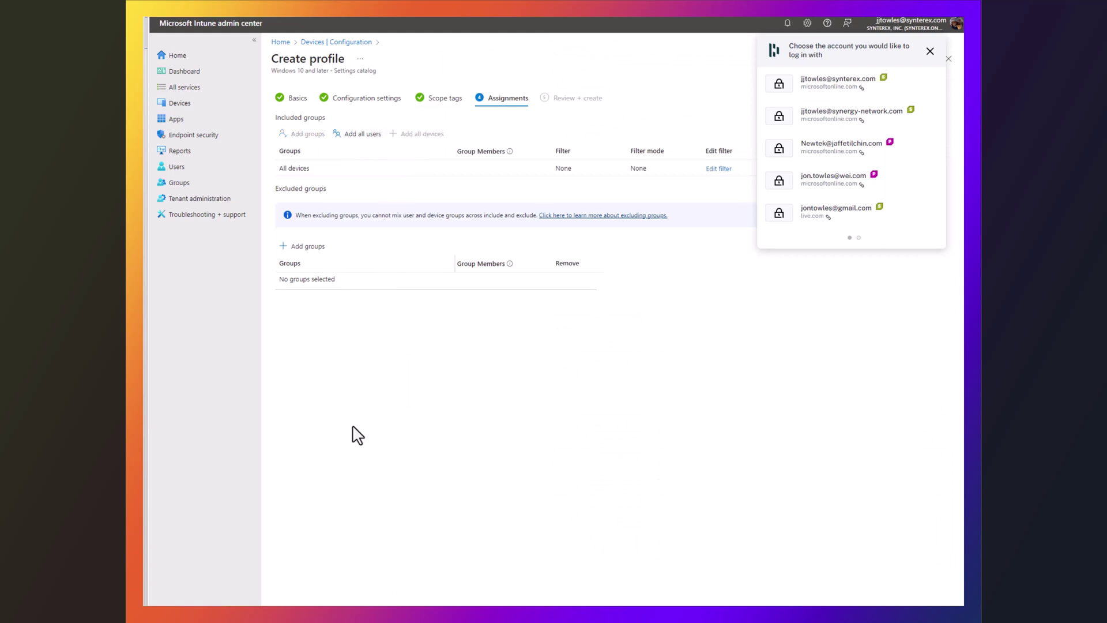
left_click(334, 603)
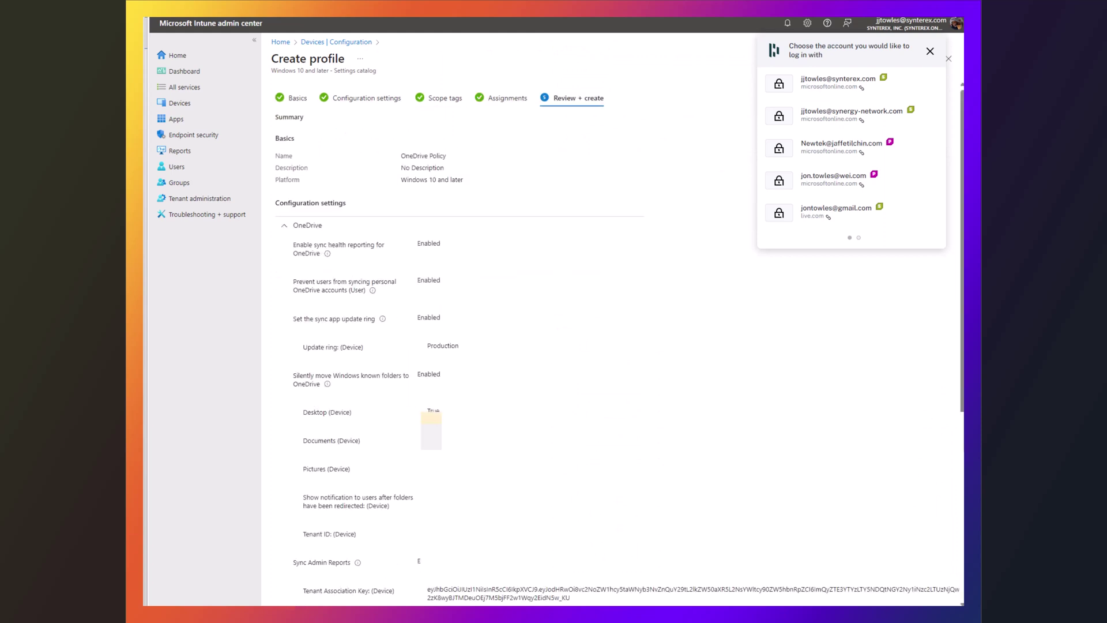